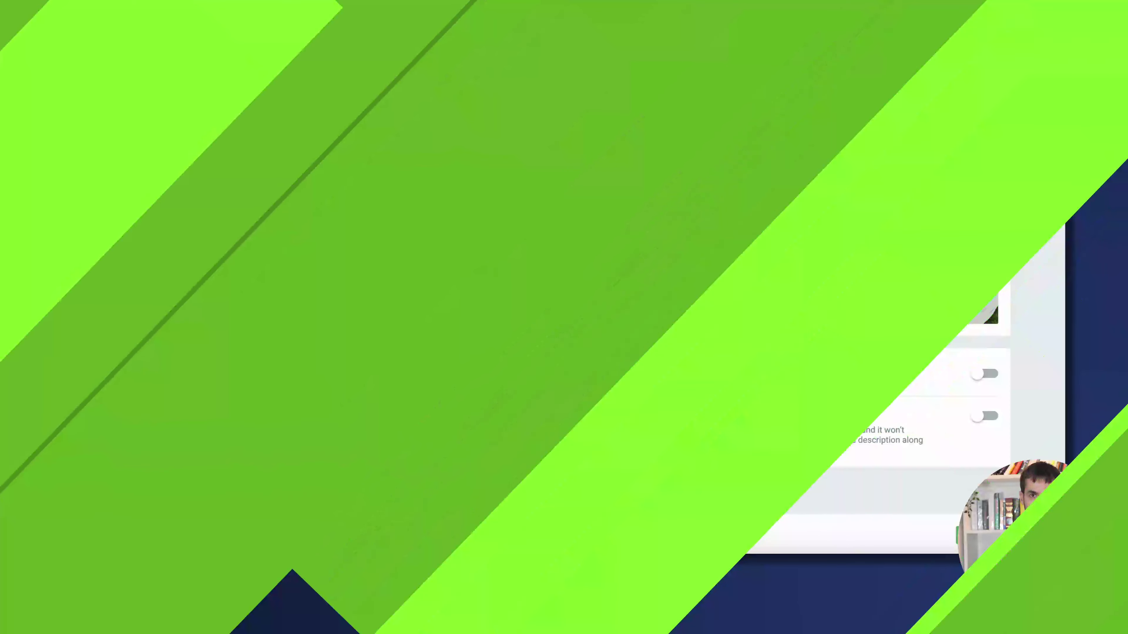
Step: Show the Copywriting Mastery course's Course completion settings, with redirect and certificate enabled
scroll(251, 175, "up", 1)
scroll(251, 180, "down", 1)
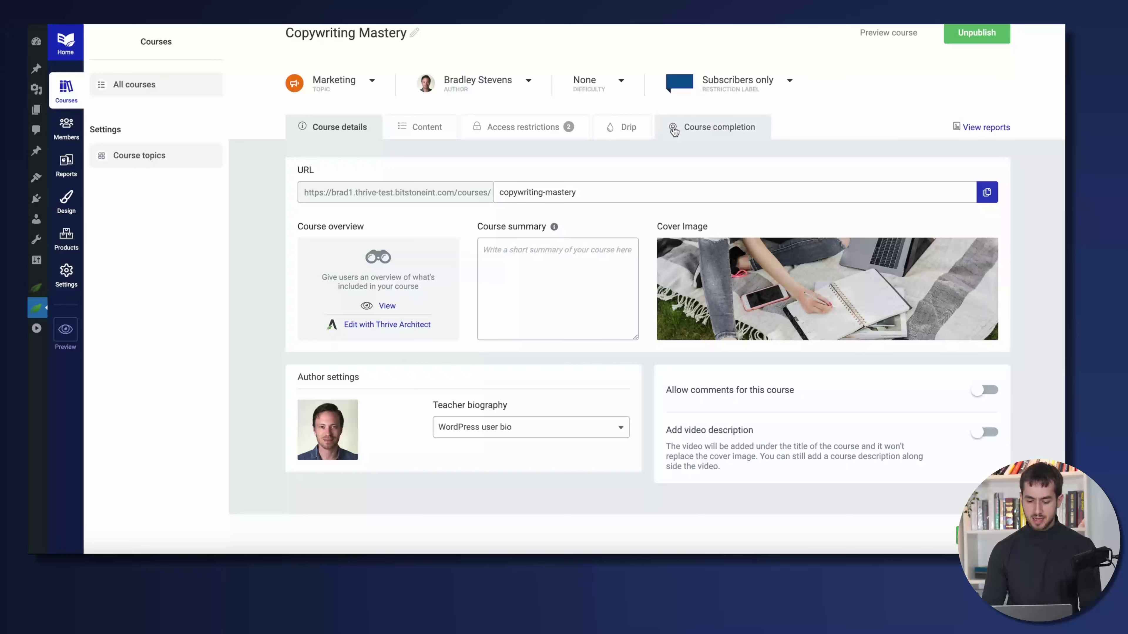
left_click(707, 129)
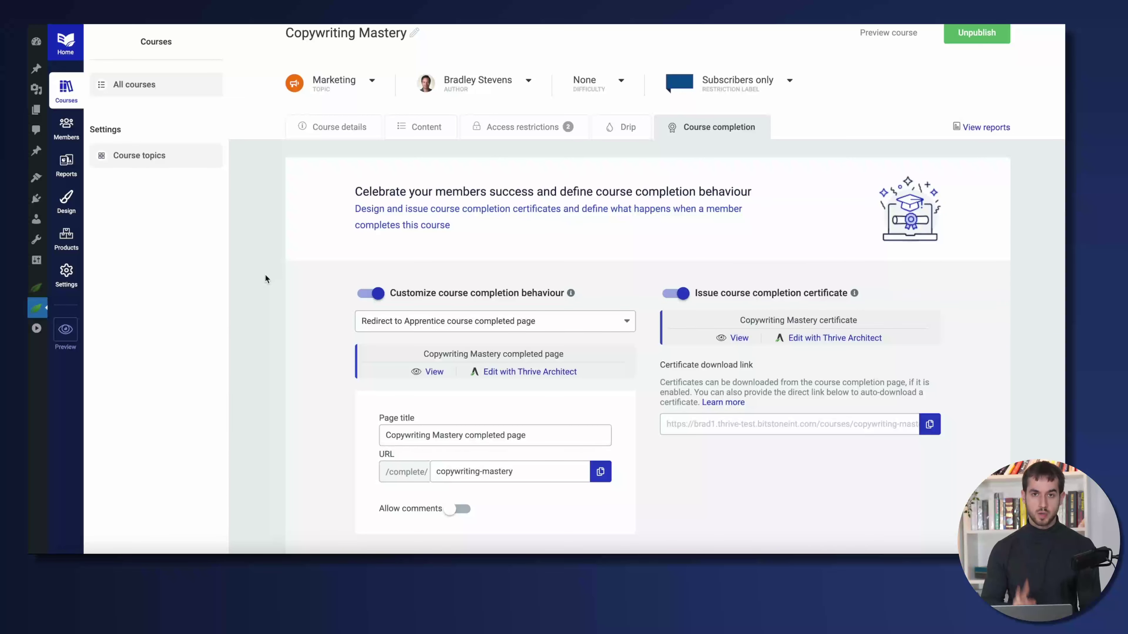
scroll(322, 273, "down", 1)
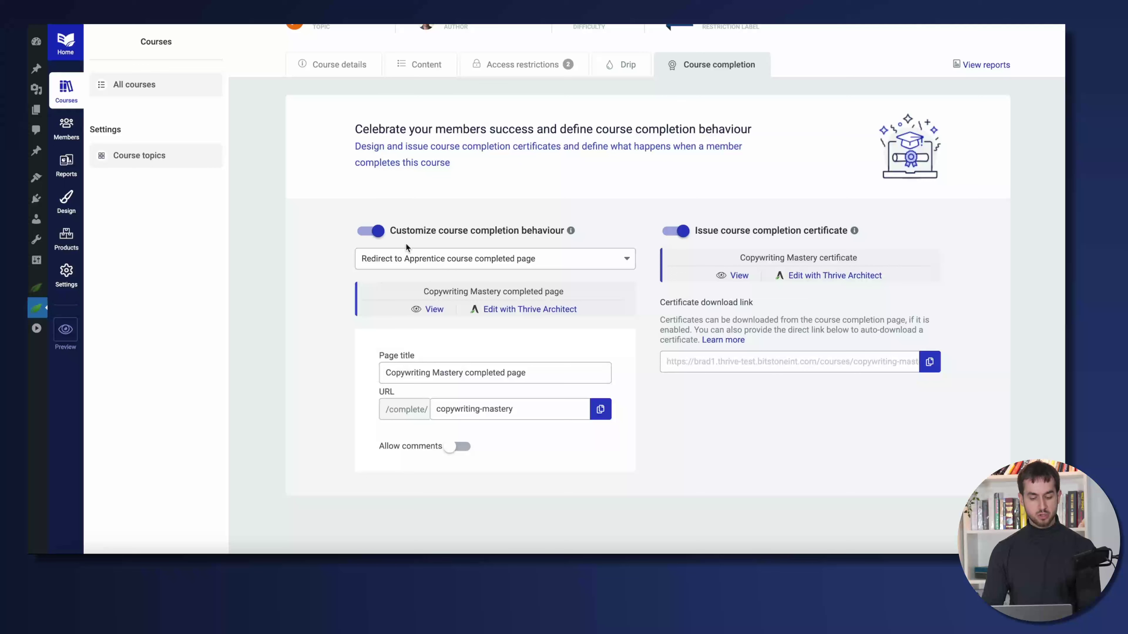
Step: Keep 'Redirect to Apprentice course completed page' and open the certificate in Thrive Architect
left_click(428, 264)
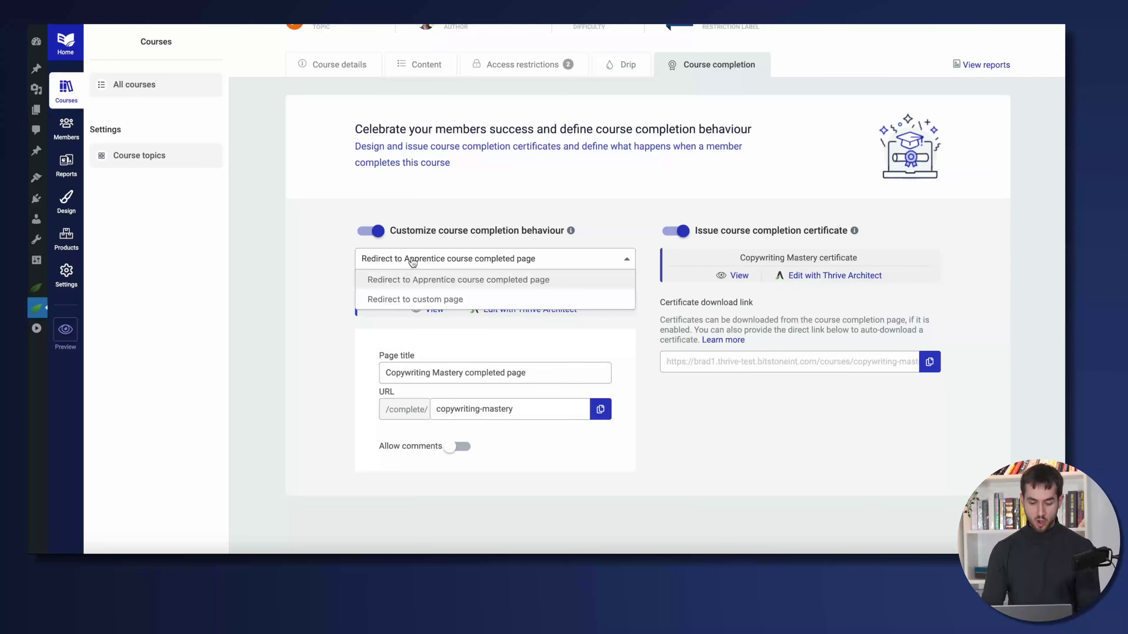
left_click(378, 287)
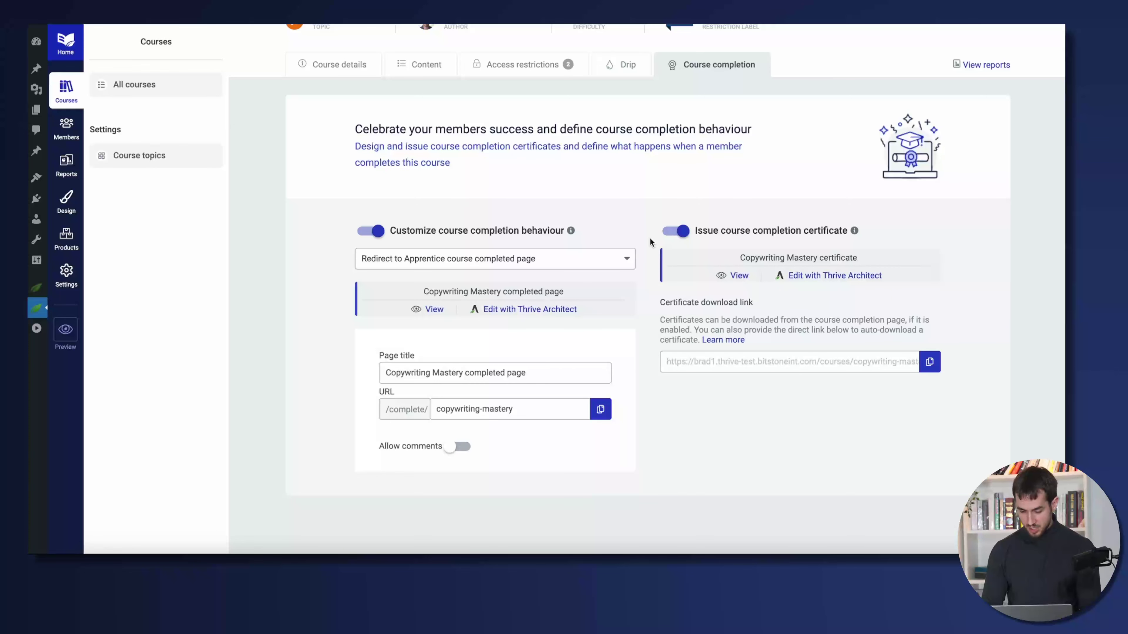
left_click(817, 275)
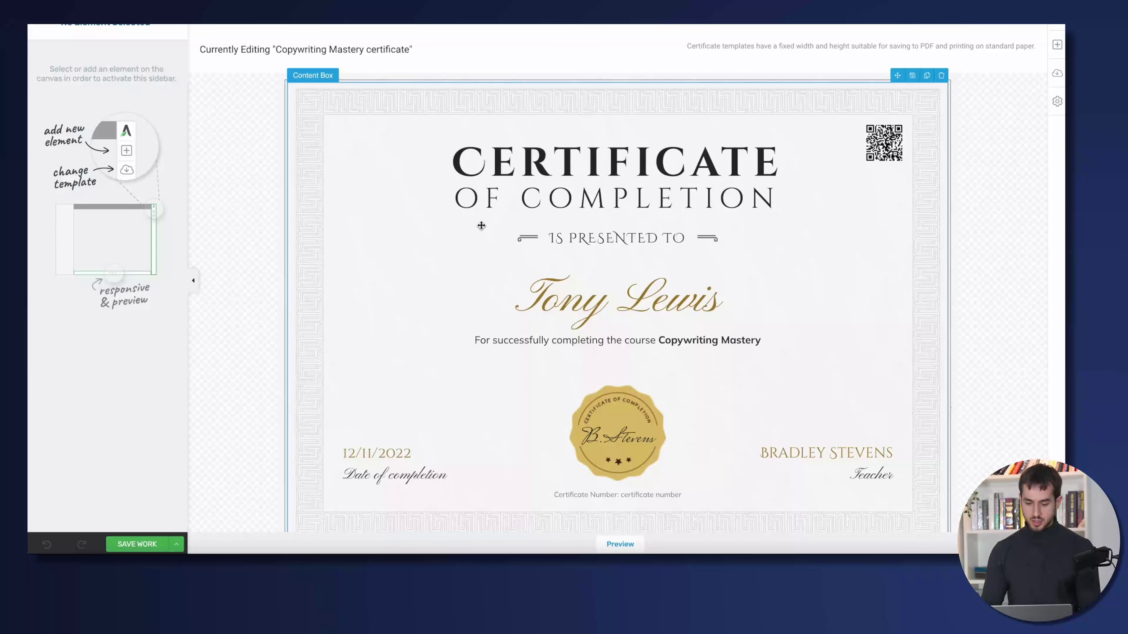
Step: Add a Columns element to the certificate just below the OF COMPLETION heading
scroll(402, 236, "down", 1)
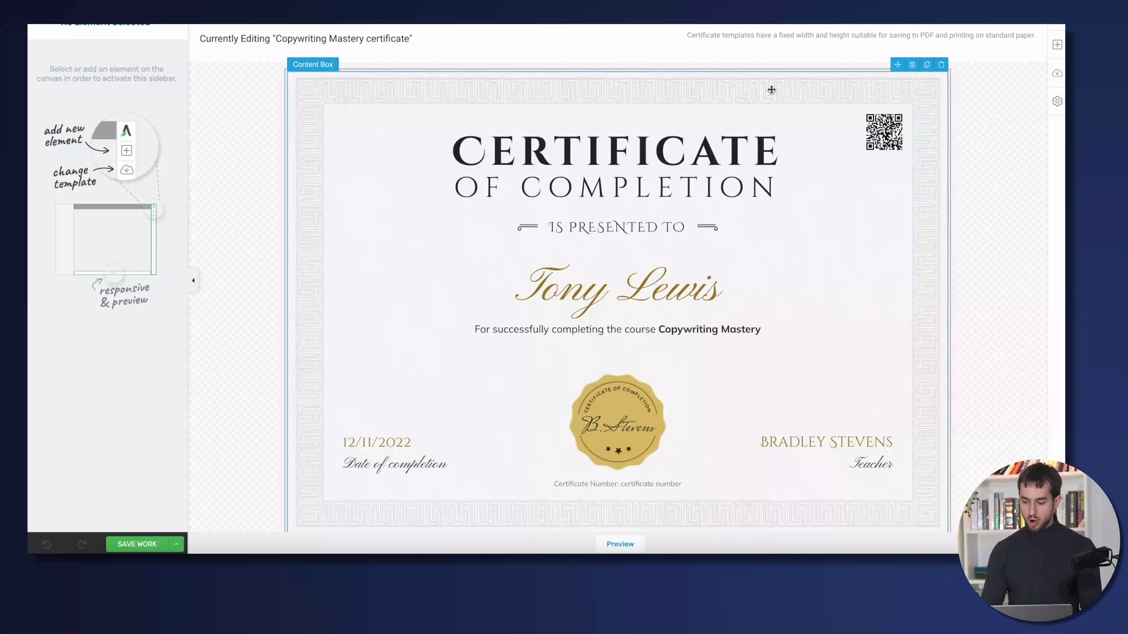
left_click(1052, 44)
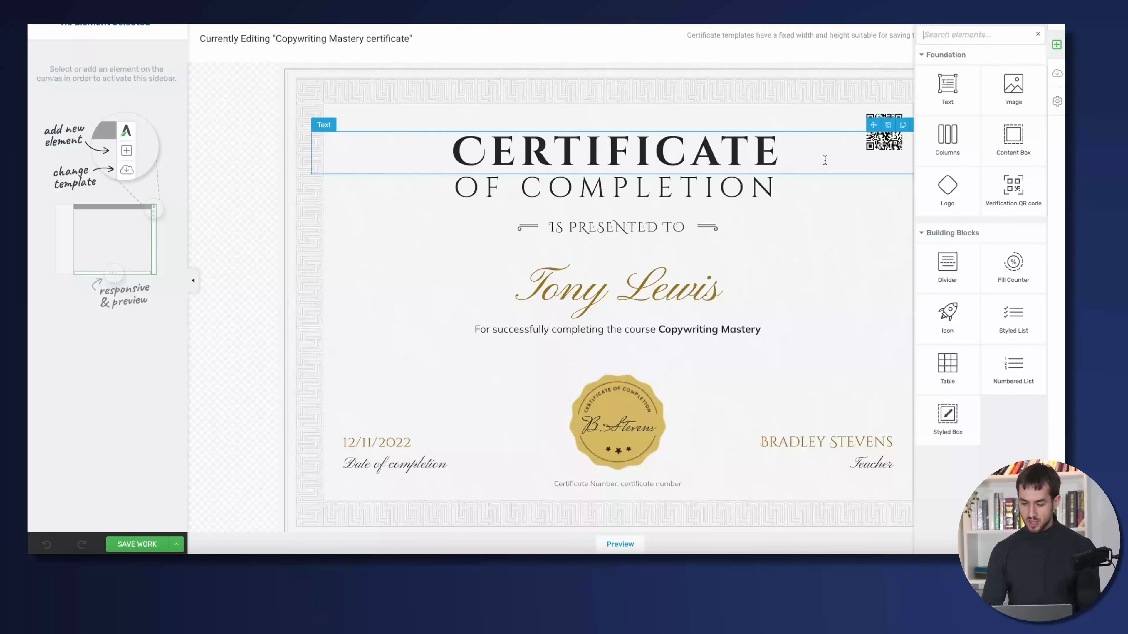
left_click_drag(947, 141, 606, 212)
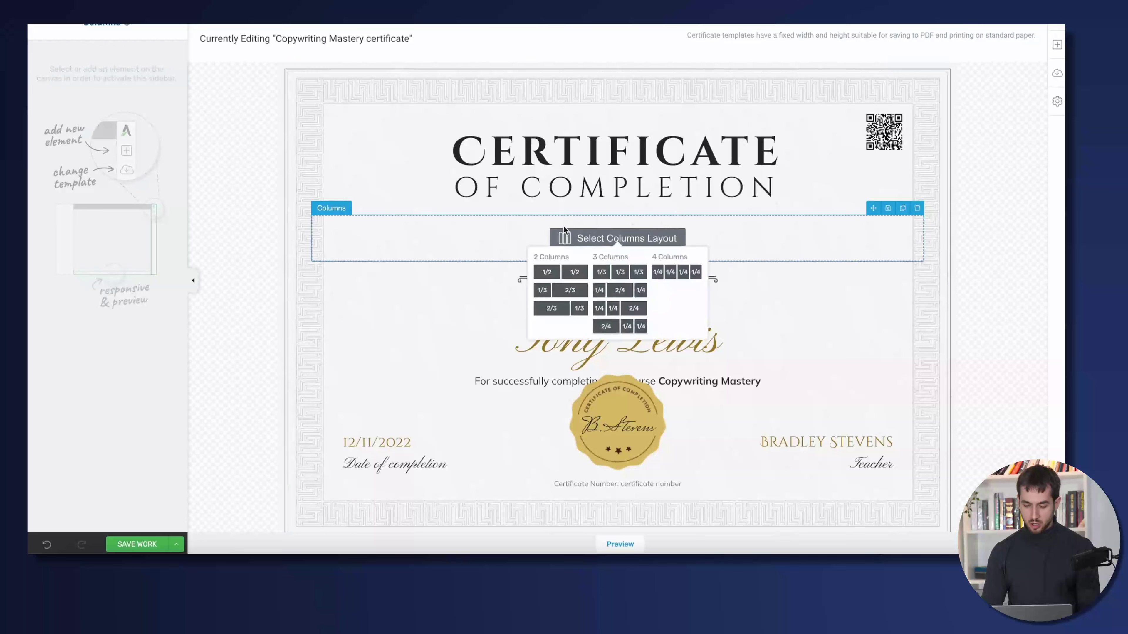
Step: Use a 1/2 + 1/2 layout with the recipient name left and the gold seal right
left_click(580, 273)
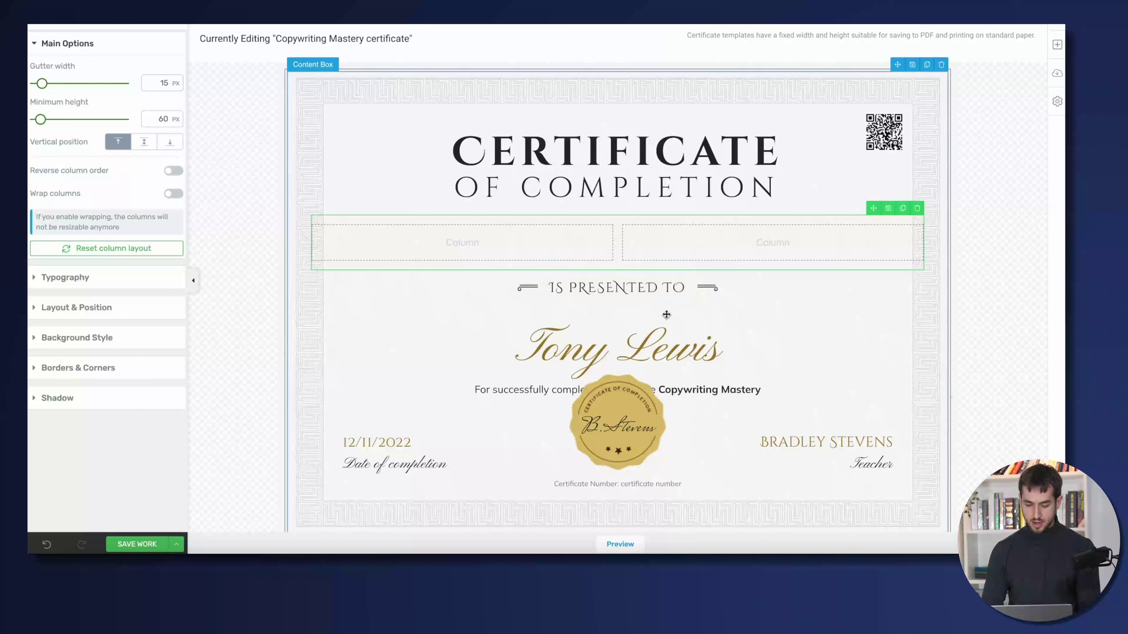
left_click(671, 347)
left_click_drag(871, 318, 546, 265)
left_click(636, 387)
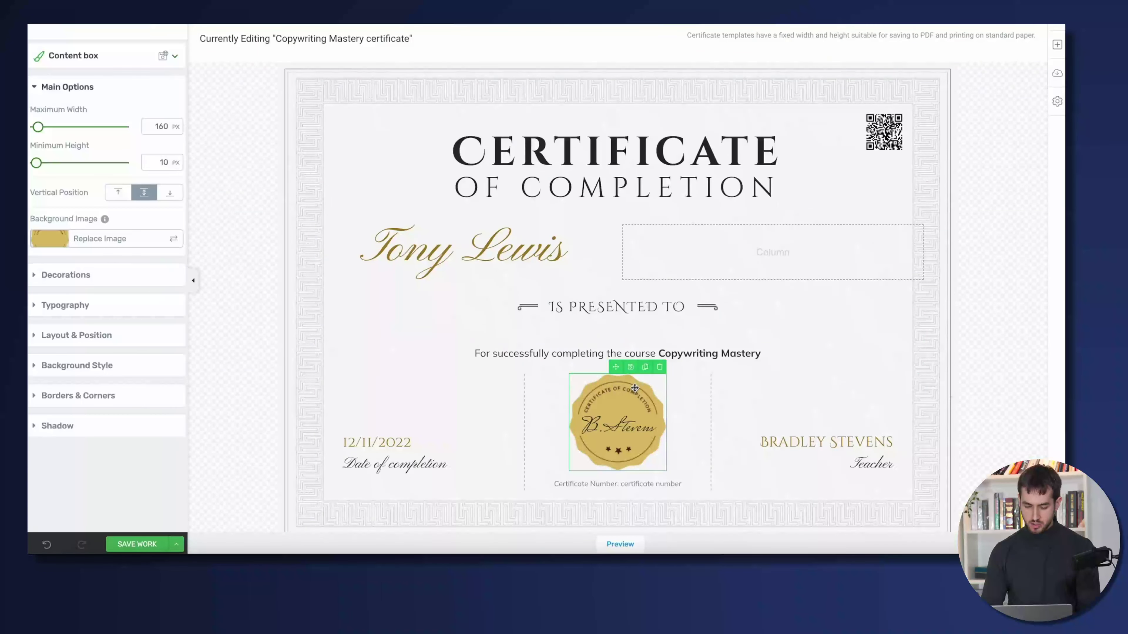
left_click_drag(616, 367, 719, 275)
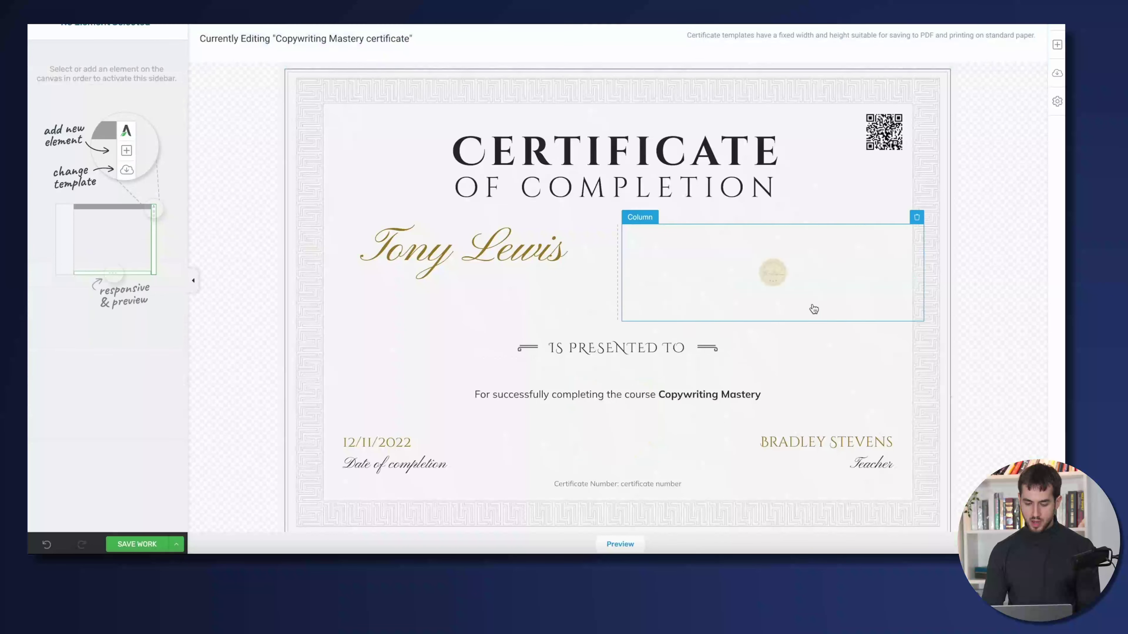
Step: Set the two-column row's vertical position to middle
left_click(465, 297)
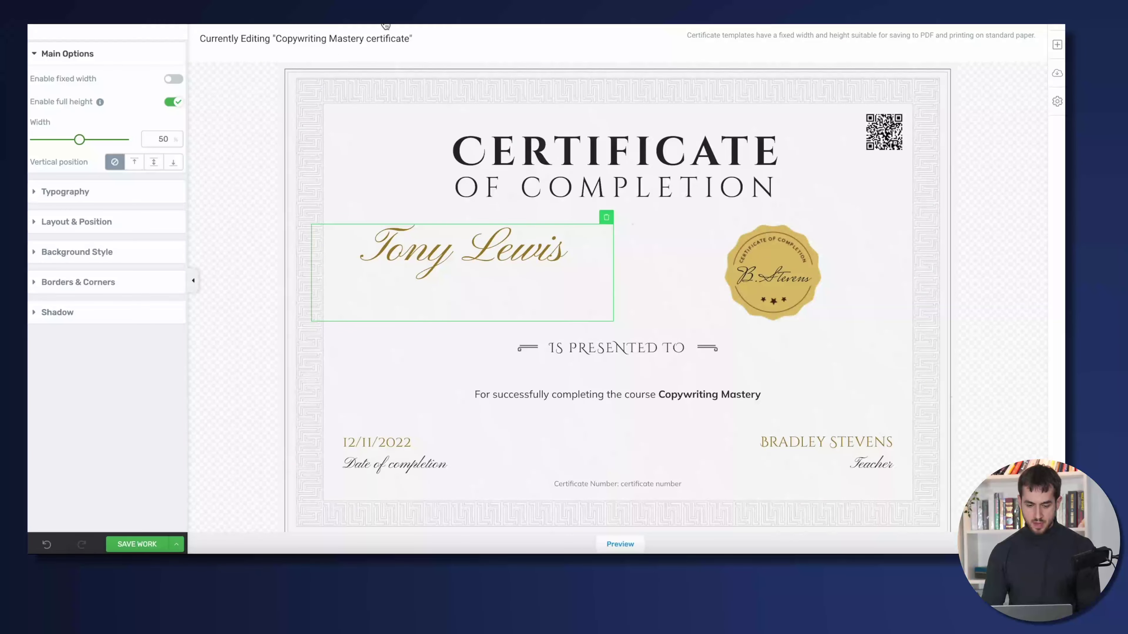
left_click(363, 27)
left_click(143, 142)
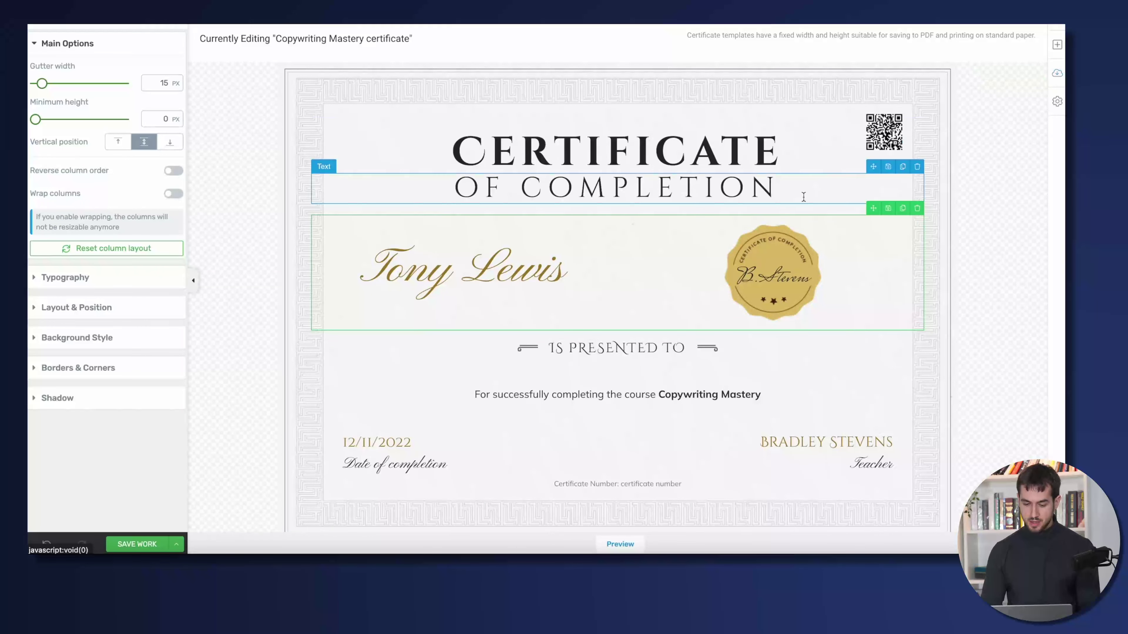
scroll(804, 197, "down", 1)
scroll(801, 191, "up", 2)
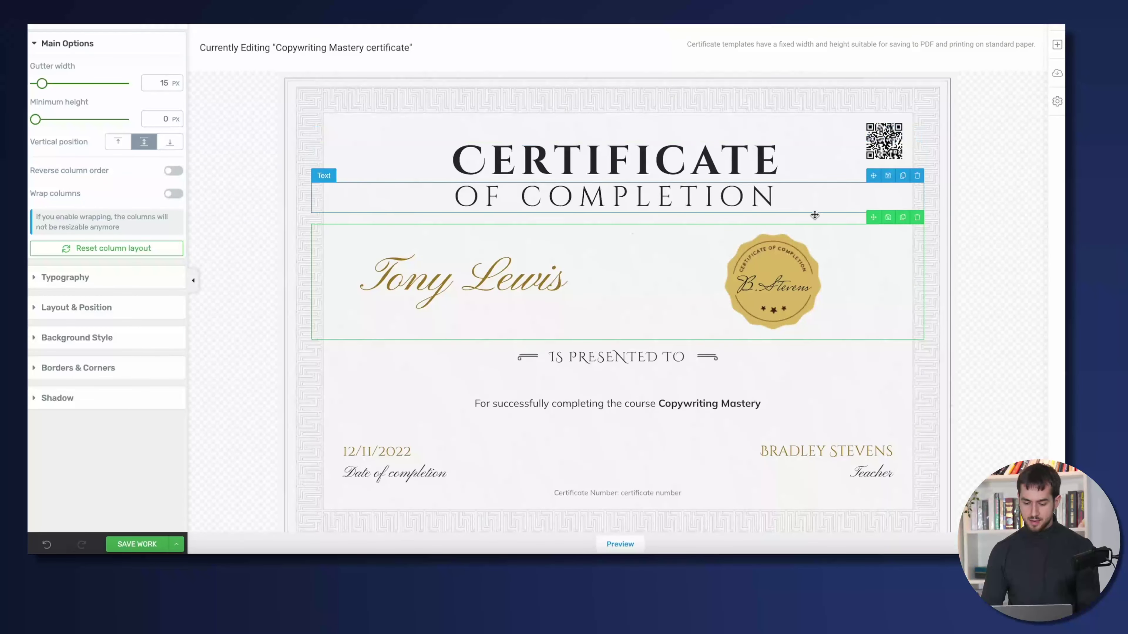
Step: Apply the Certificate 10 template from the certificate templates gallery
left_click(1056, 75)
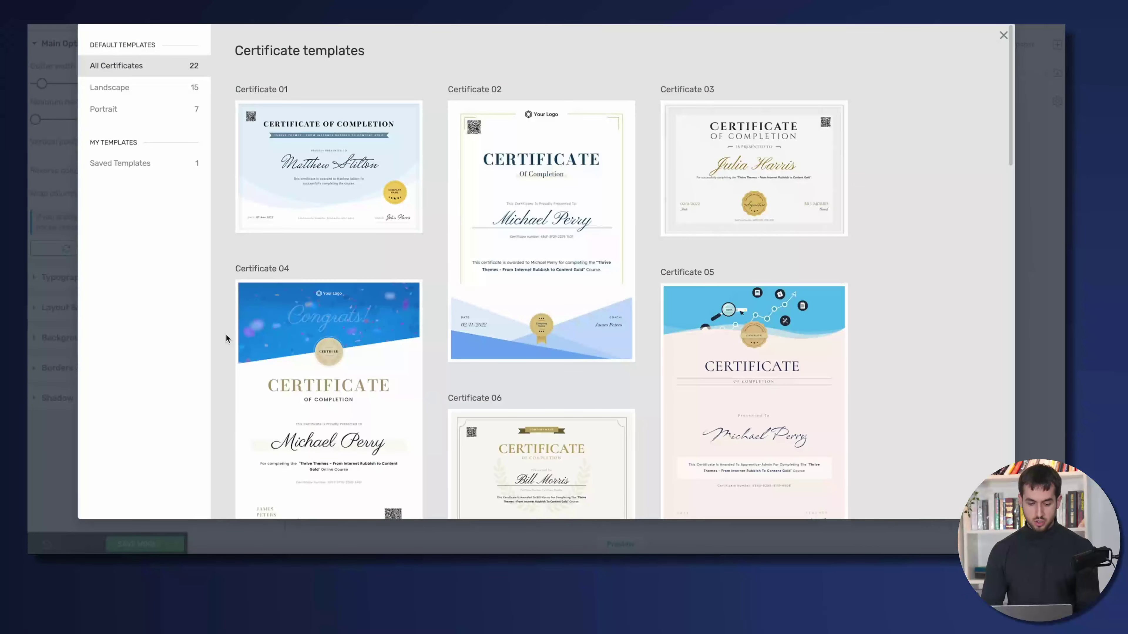
scroll(466, 314, "down", 7)
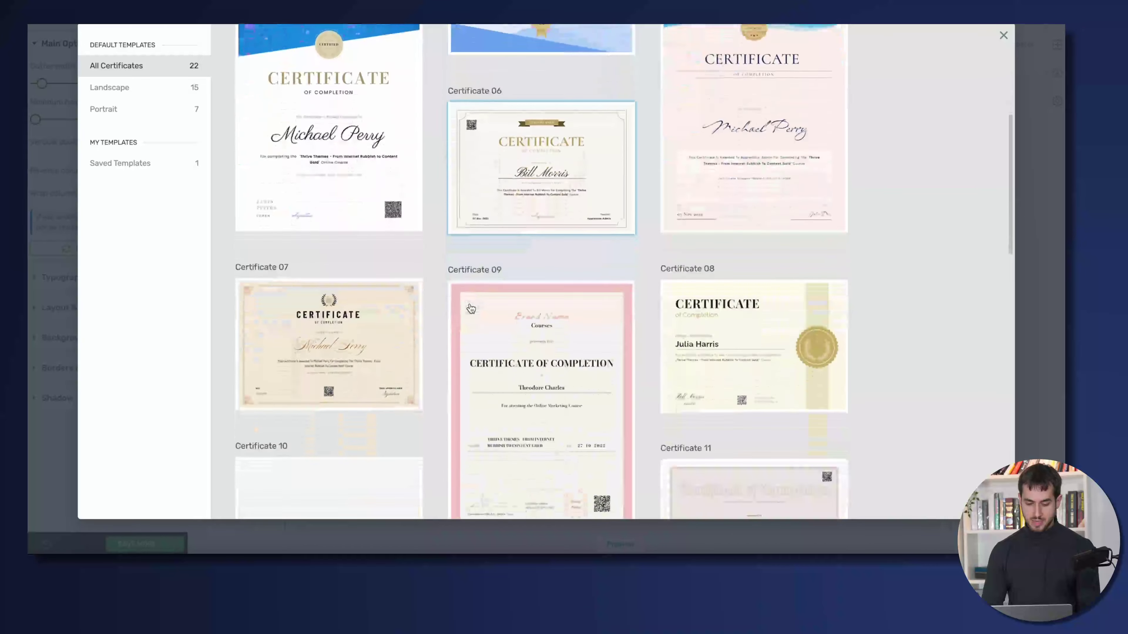
scroll(471, 309, "up", 7)
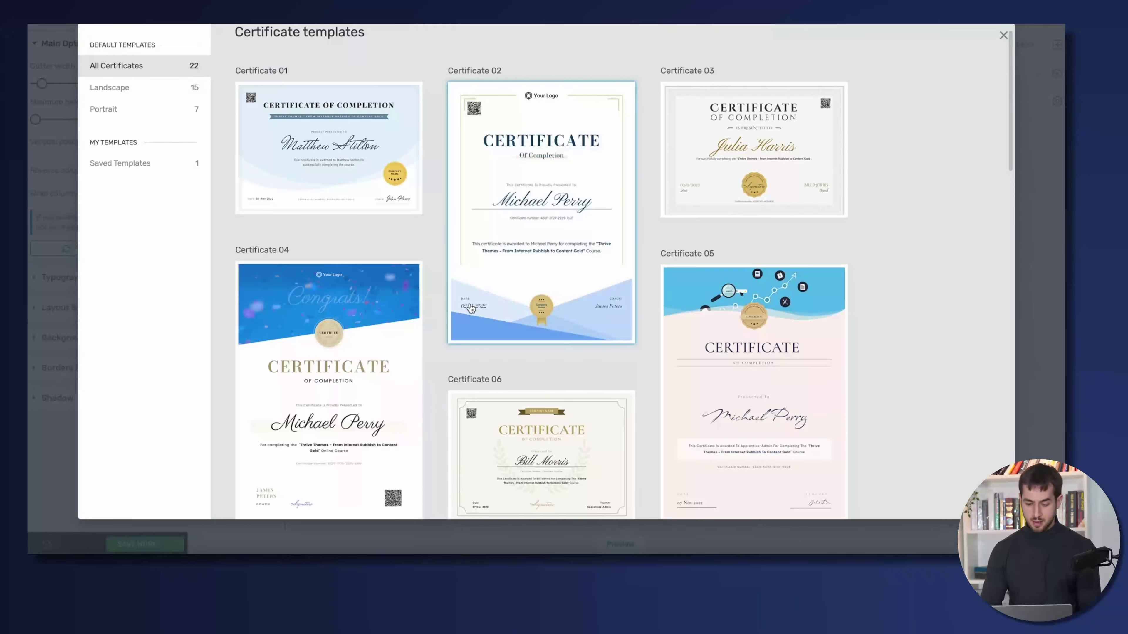
scroll(431, 321, "down", 4)
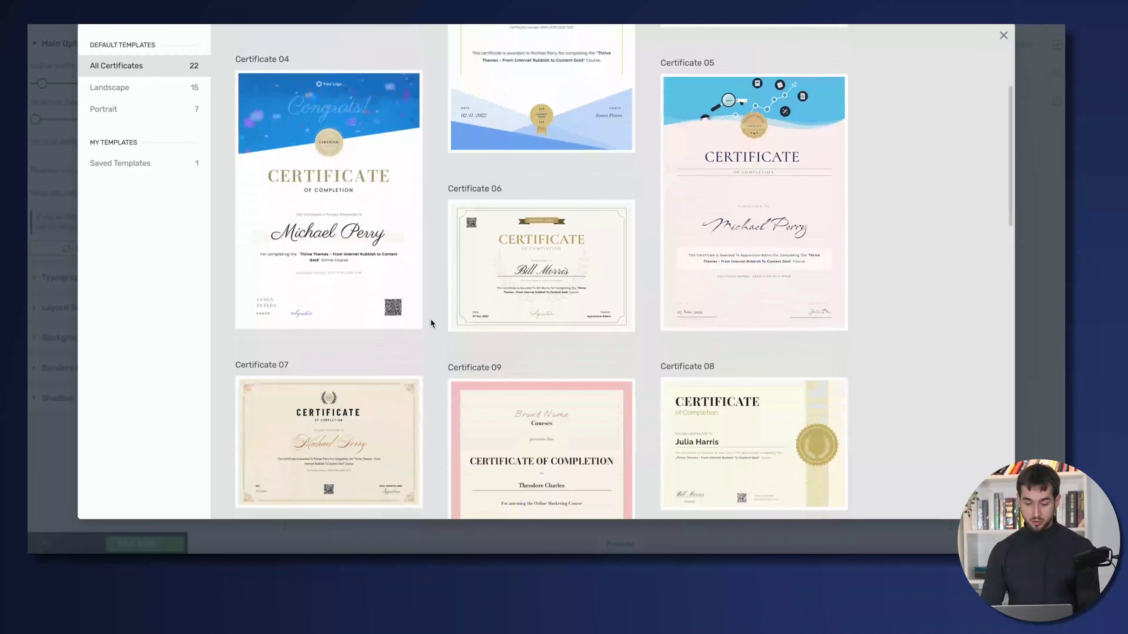
scroll(430, 318, "down", 10)
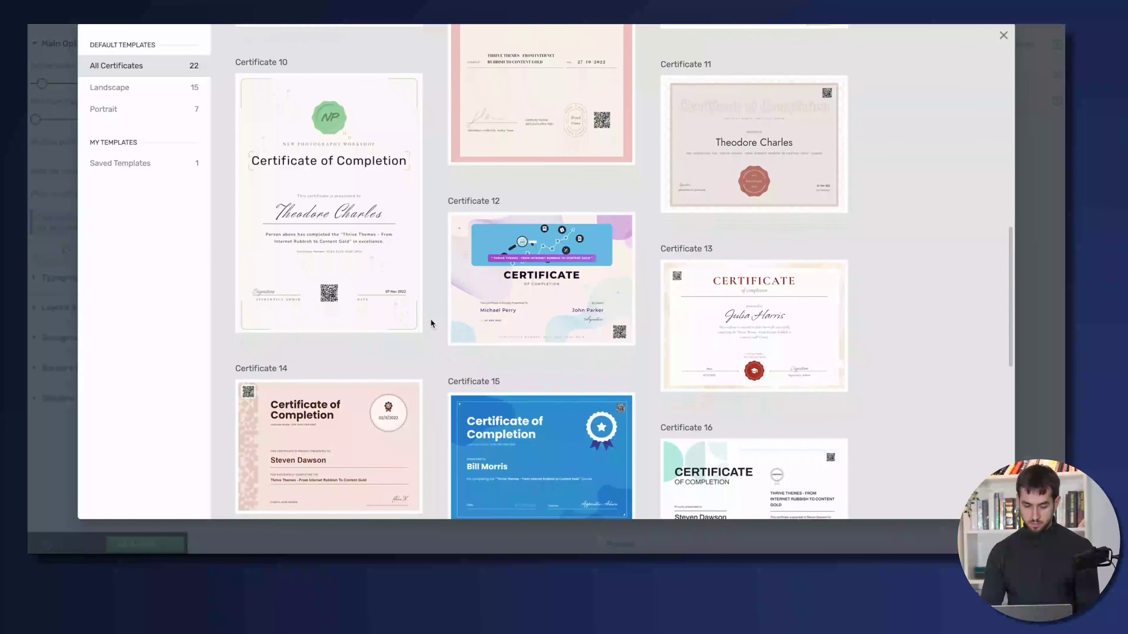
scroll(364, 182, "up", 1)
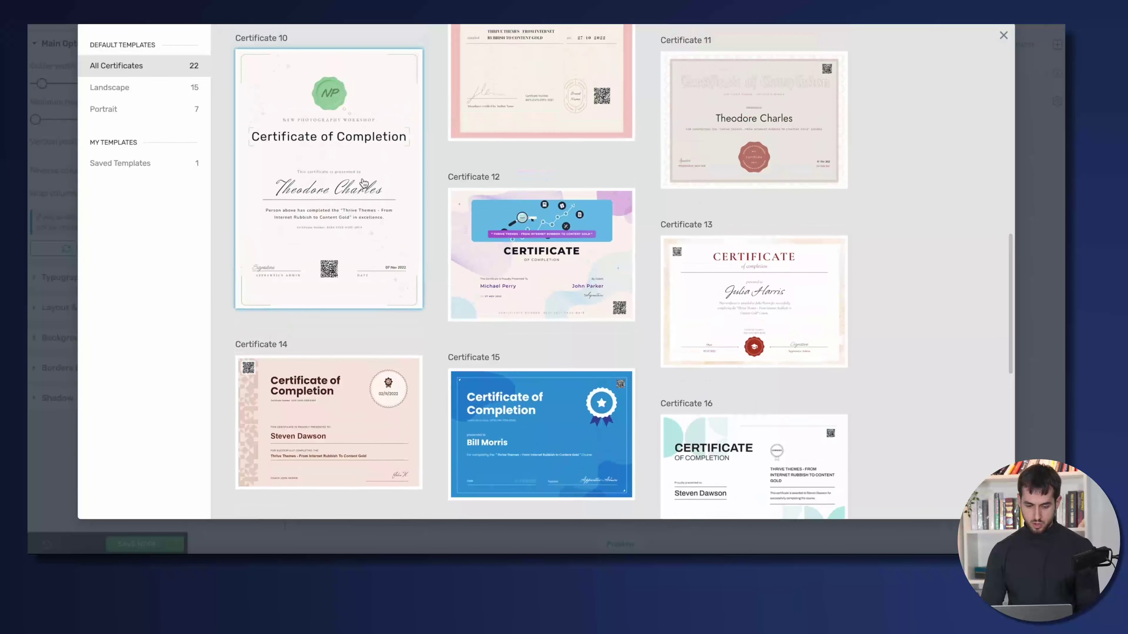
left_click(364, 181)
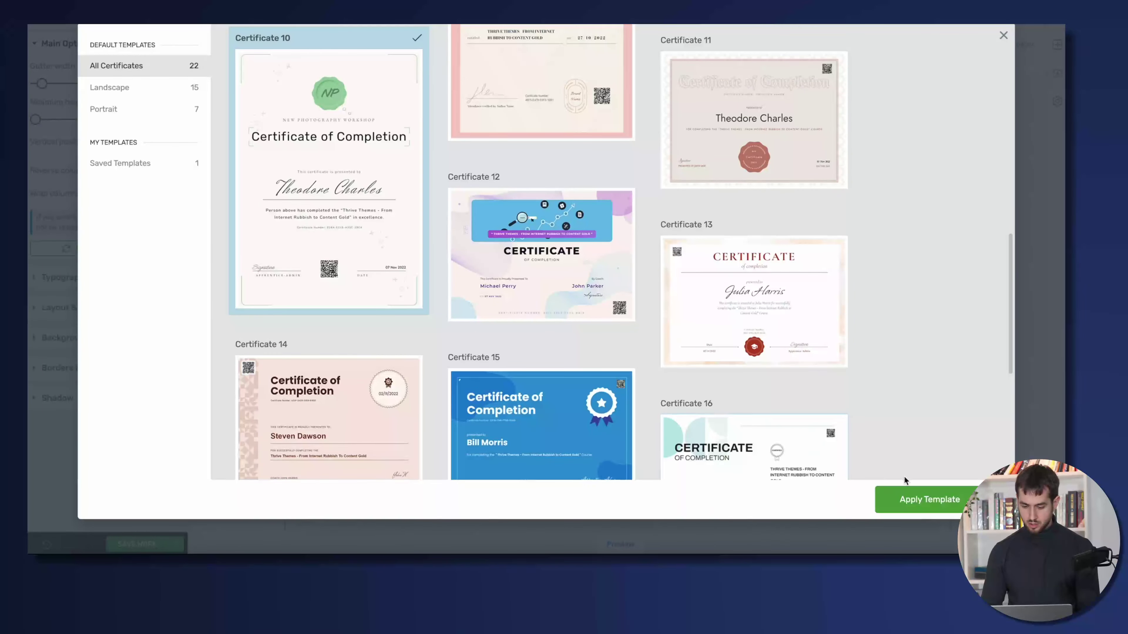
left_click(914, 507)
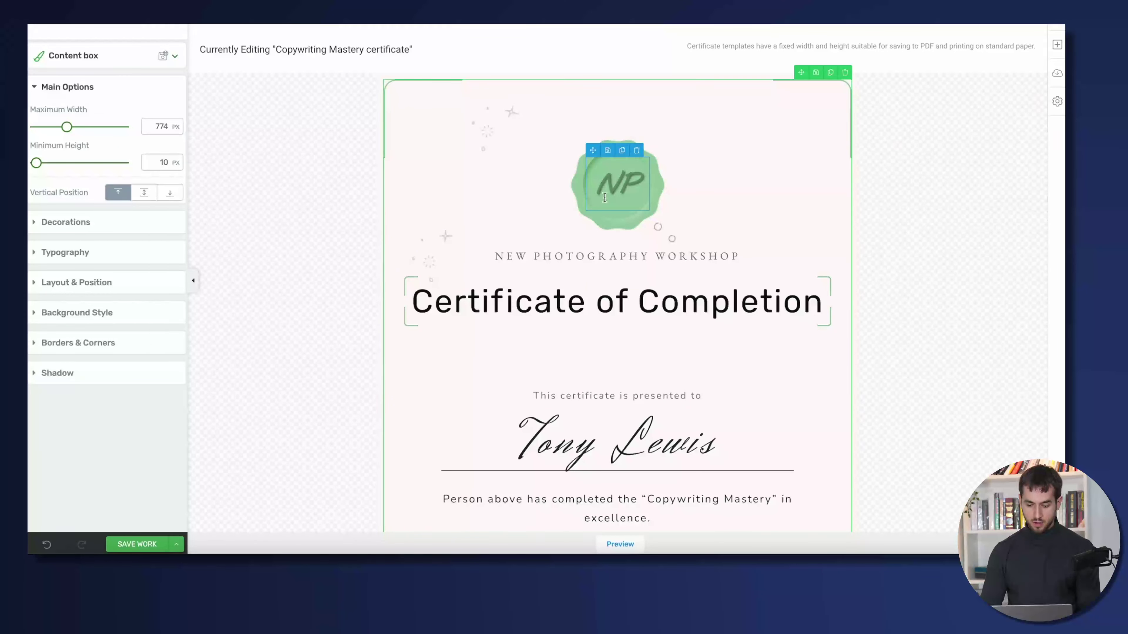
Step: Change the seal text from NP to TA
left_click(605, 197)
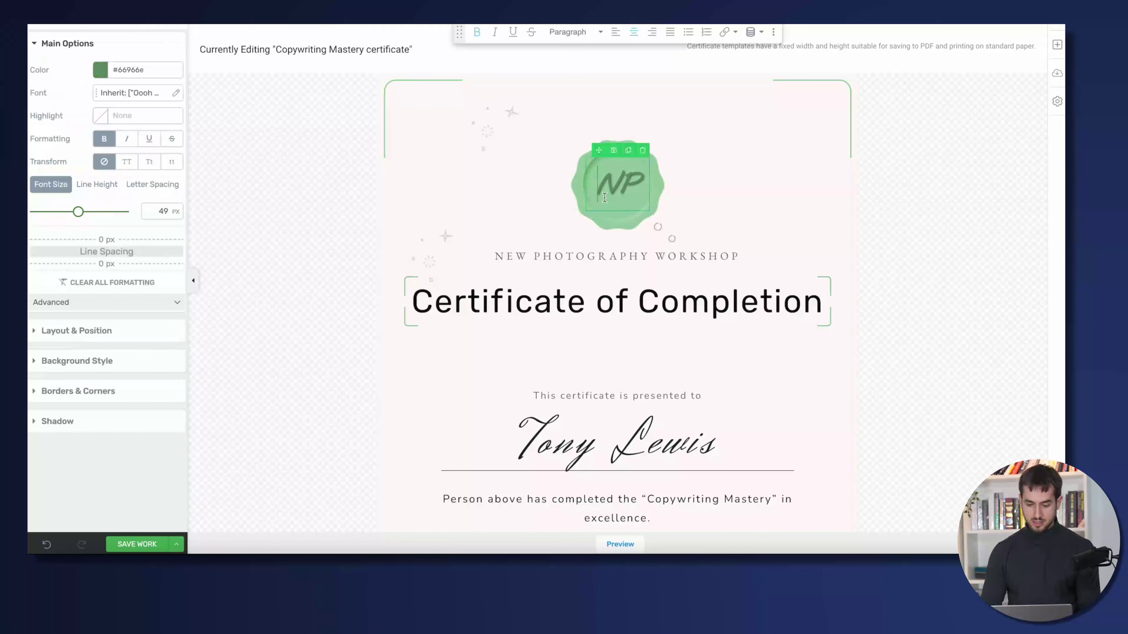
double_click(604, 197)
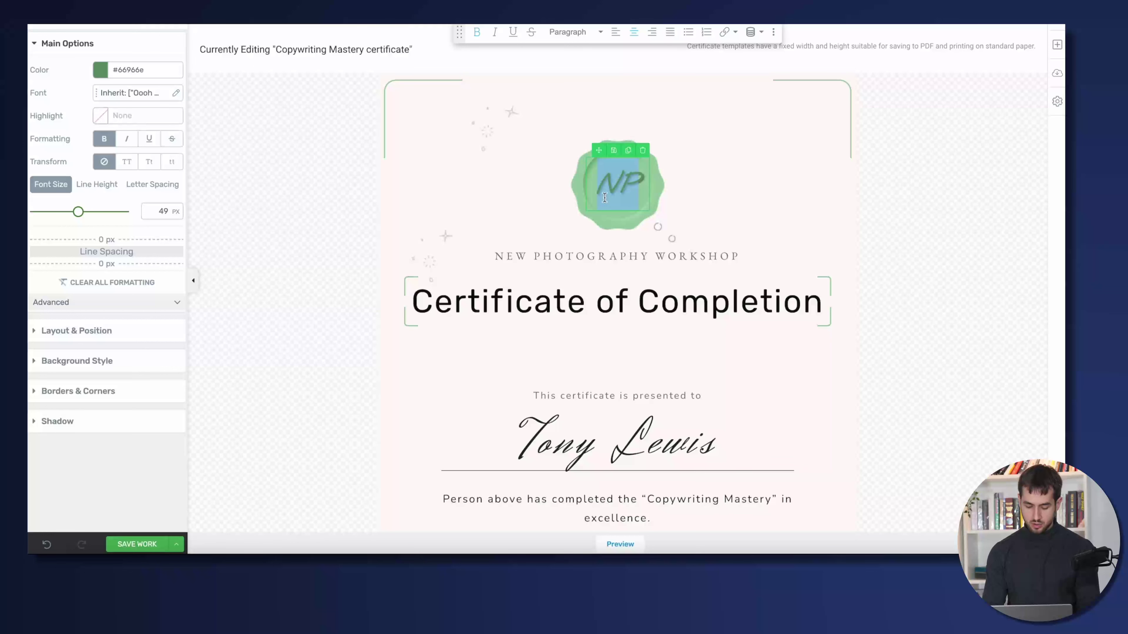
type("TA")
Step: Confirm the recipient name is filled by the Certificate recipient dynamic text field
left_click(736, 257)
scroll(737, 253, "down", 2)
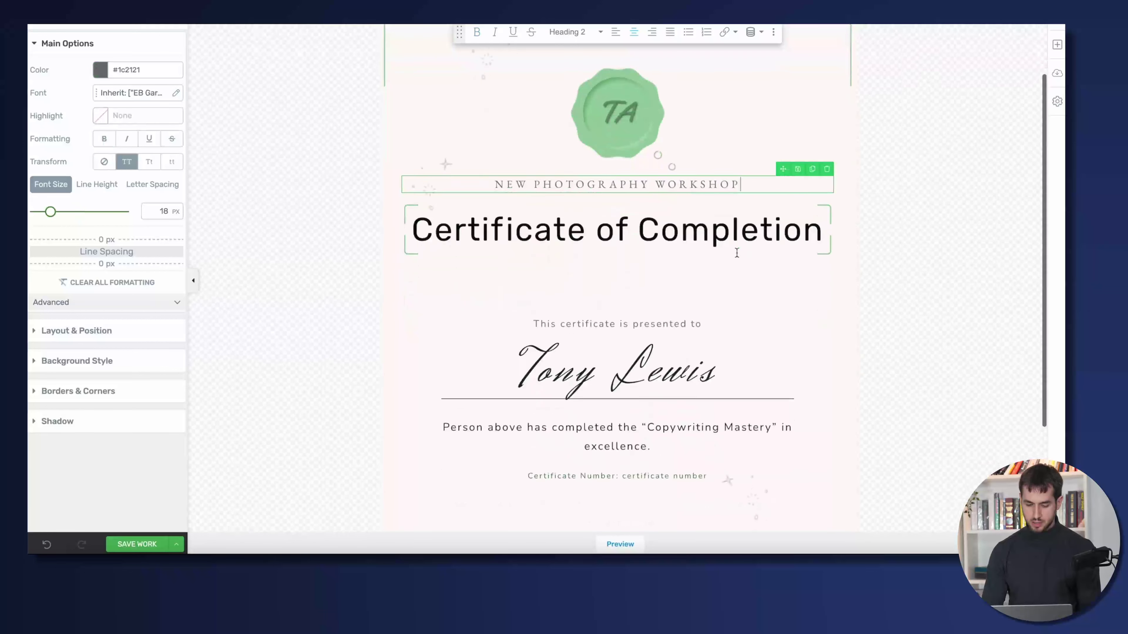
left_click(598, 212)
triple_click(598, 212)
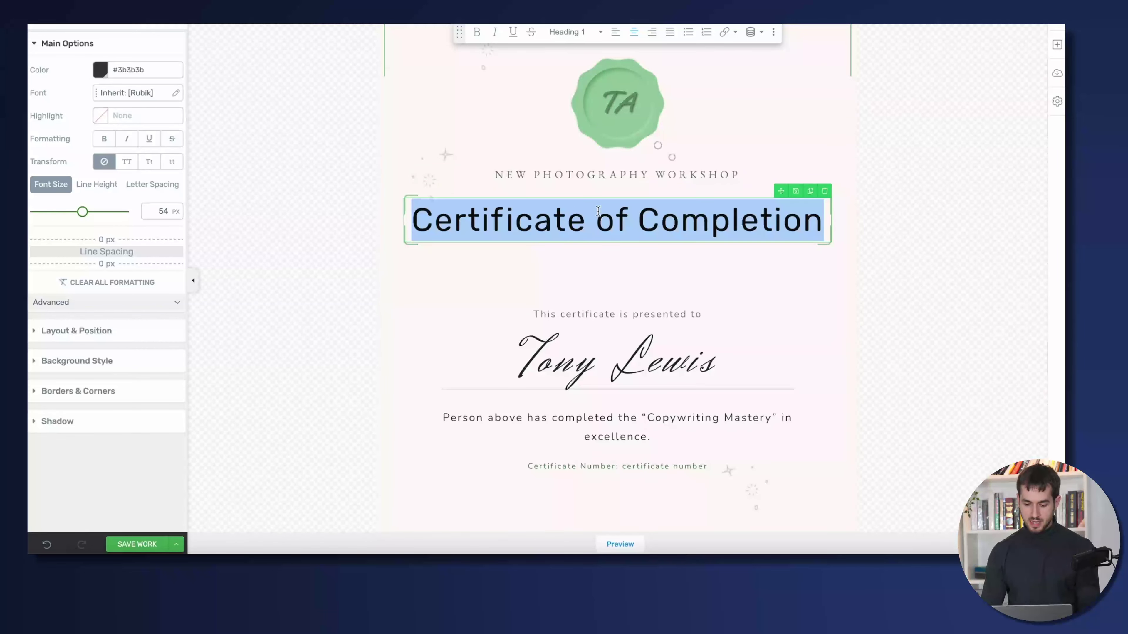
scroll(598, 212, "down", 2)
left_click(567, 254)
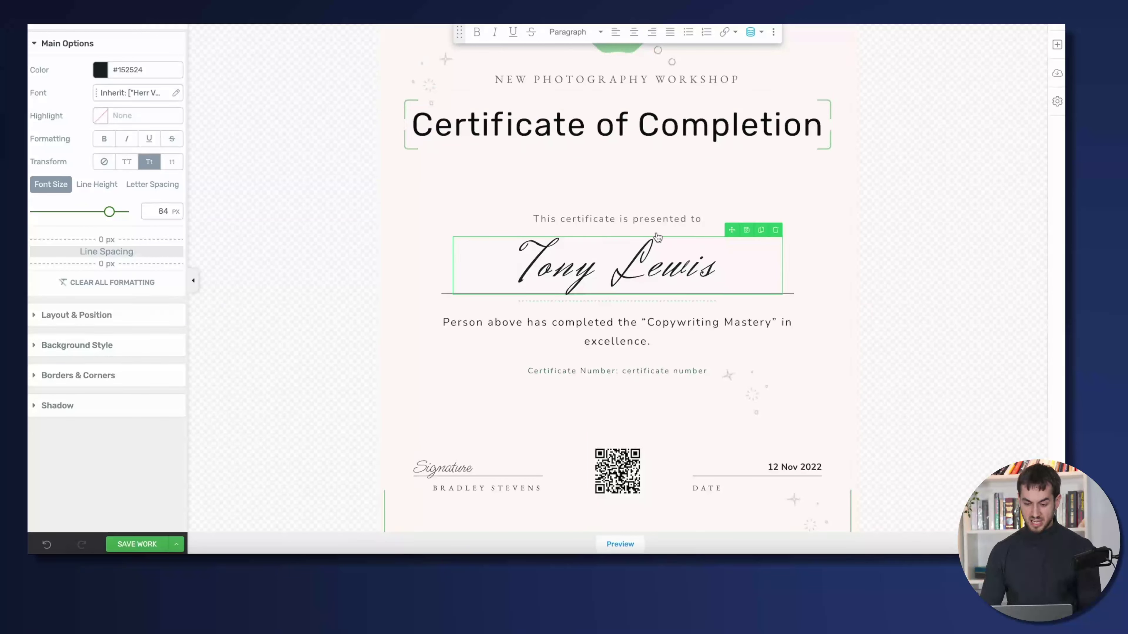
left_click(752, 32)
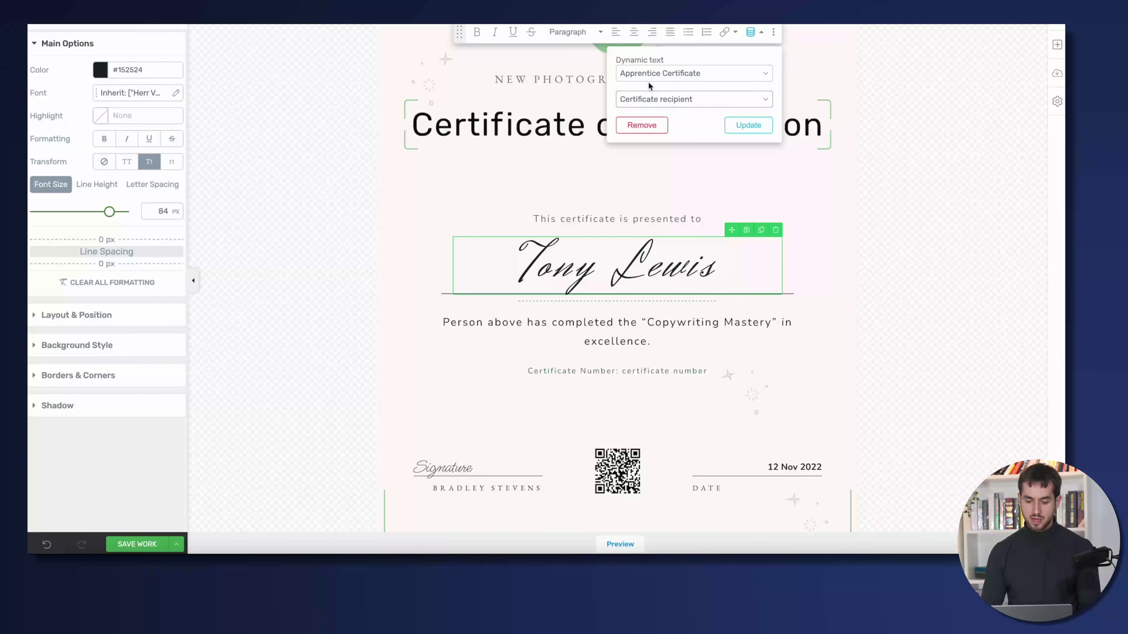
left_click(409, 261)
Step: Replace the bottom QR code with a Verification QR code under the Certificate of Completion title
scroll(409, 260, "down", 2)
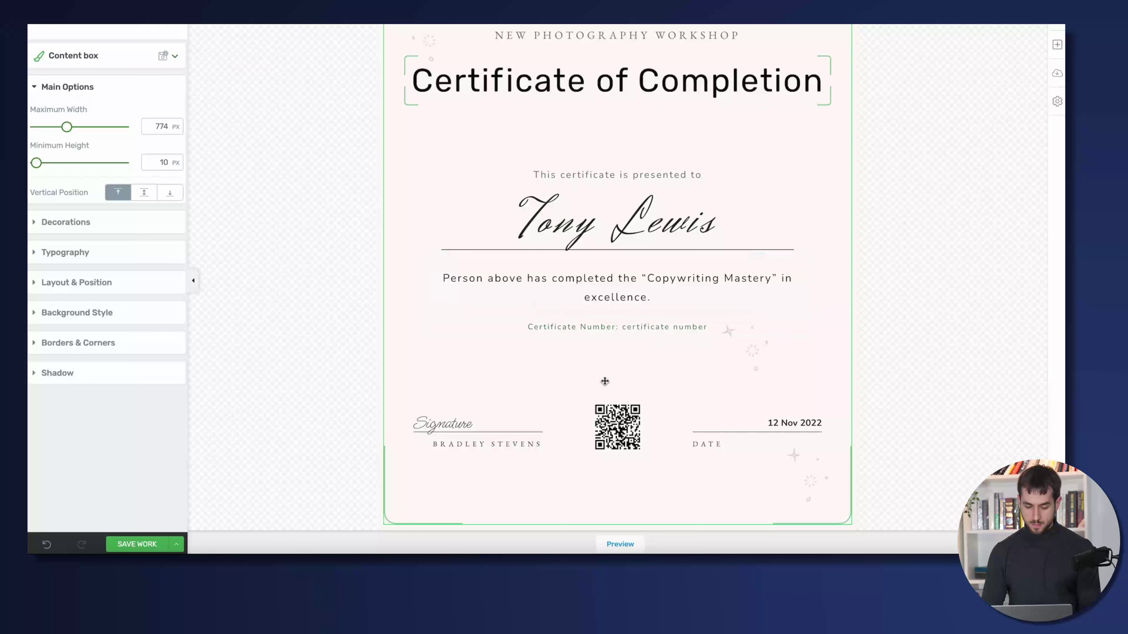
left_click(618, 422)
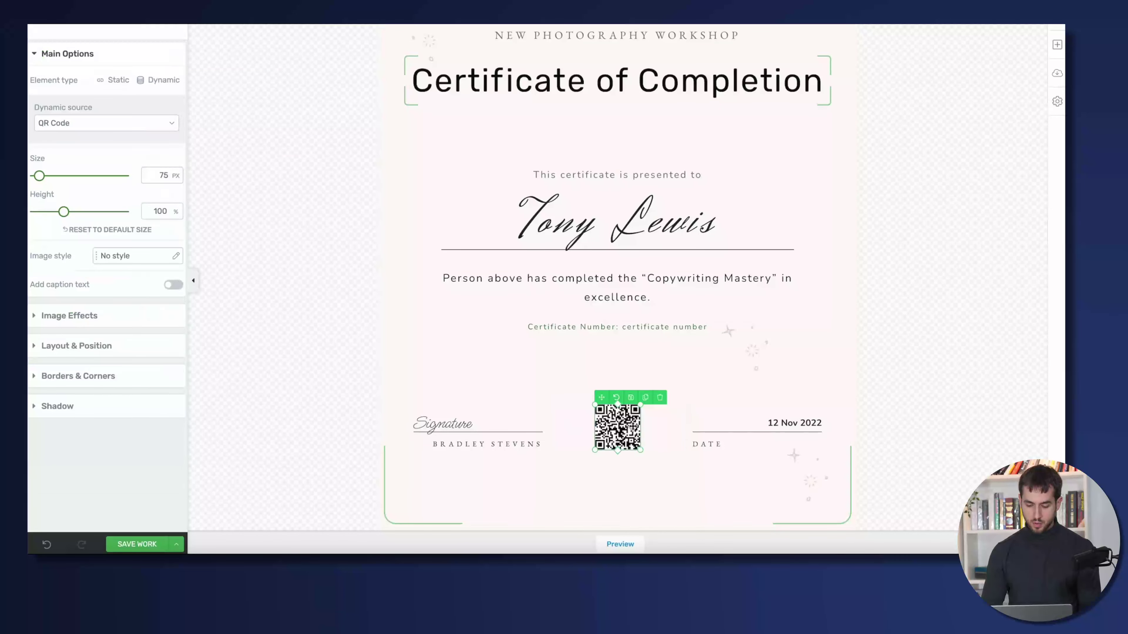
left_click(662, 403)
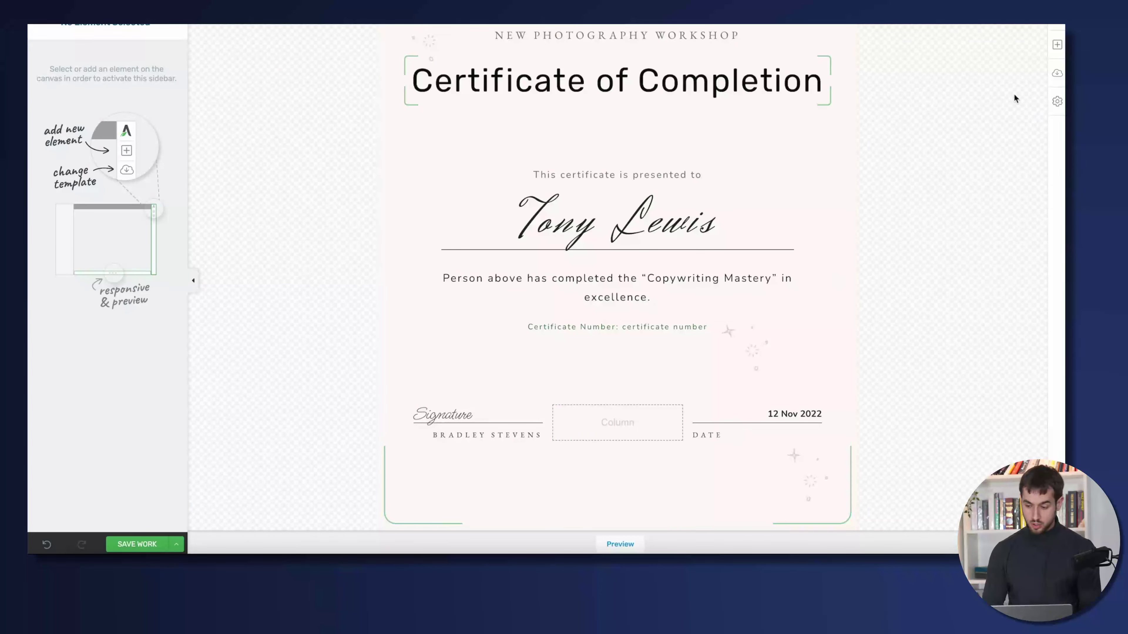
left_click(1056, 46)
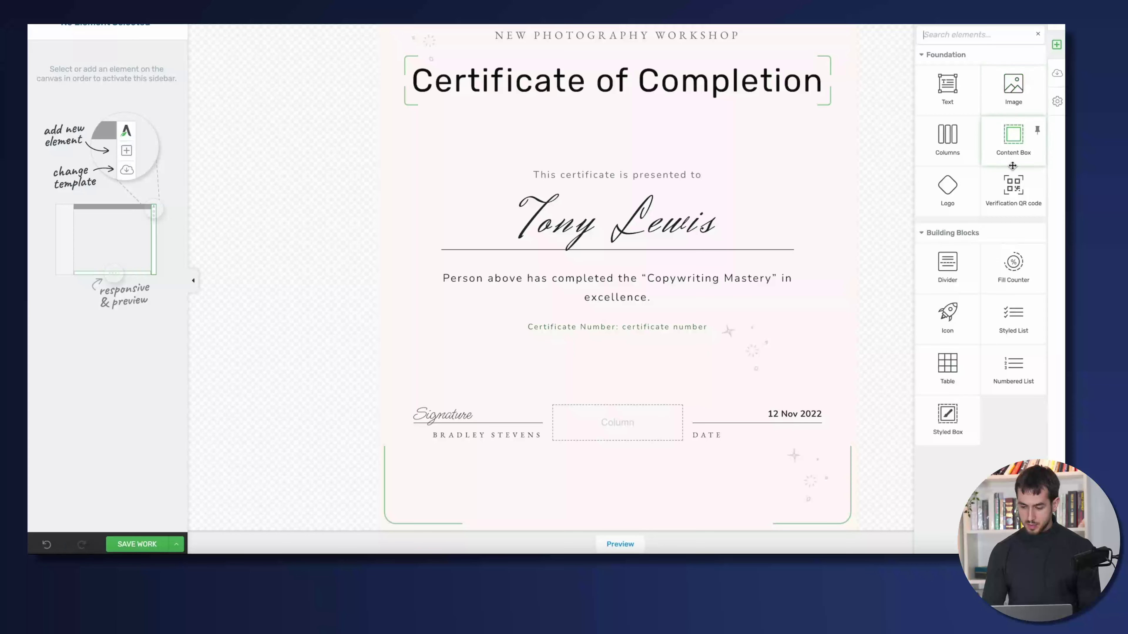
left_click_drag(1013, 188, 618, 94)
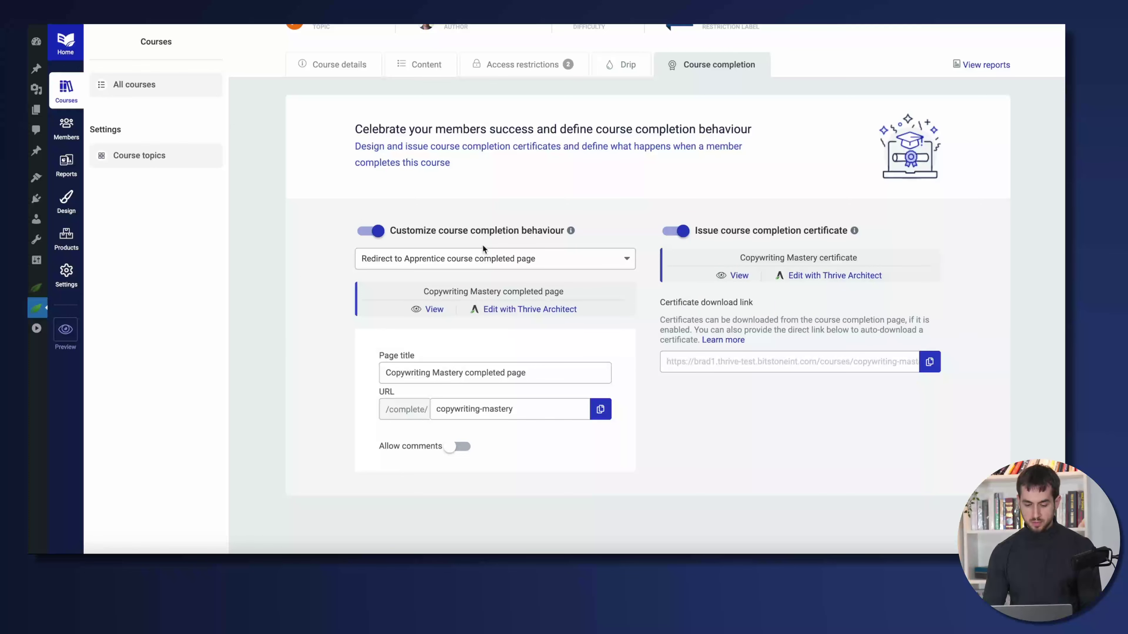
Step: Open the Copywriting Mastery completed page in Thrive Architect and select its hero content box
left_click(511, 310)
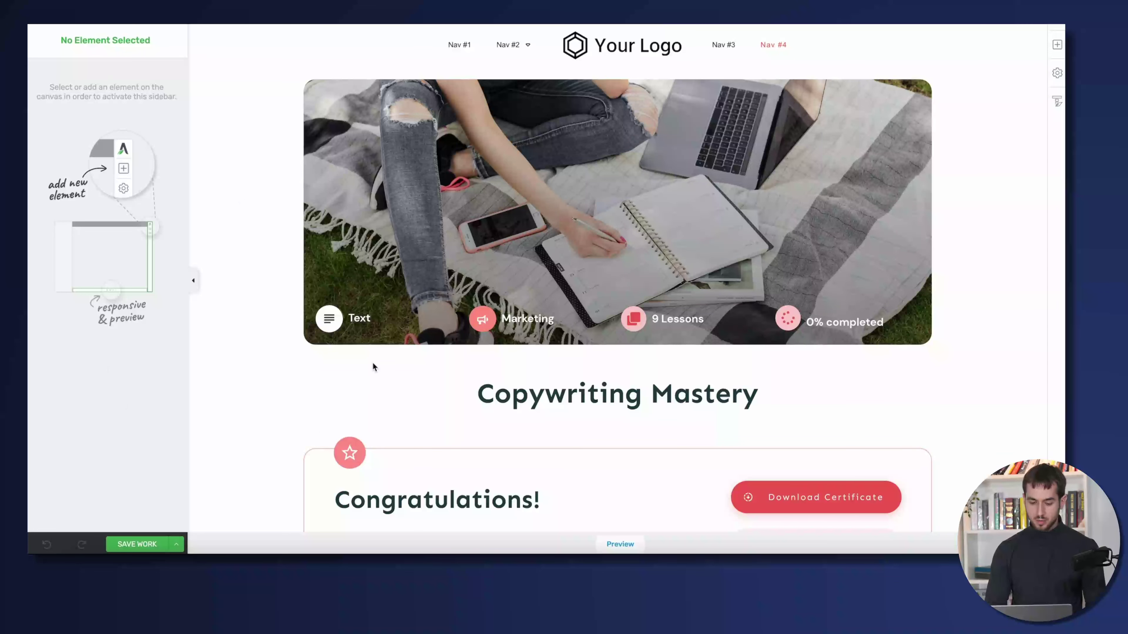
scroll(347, 329, "down", 3)
scroll(322, 300, "up", 3)
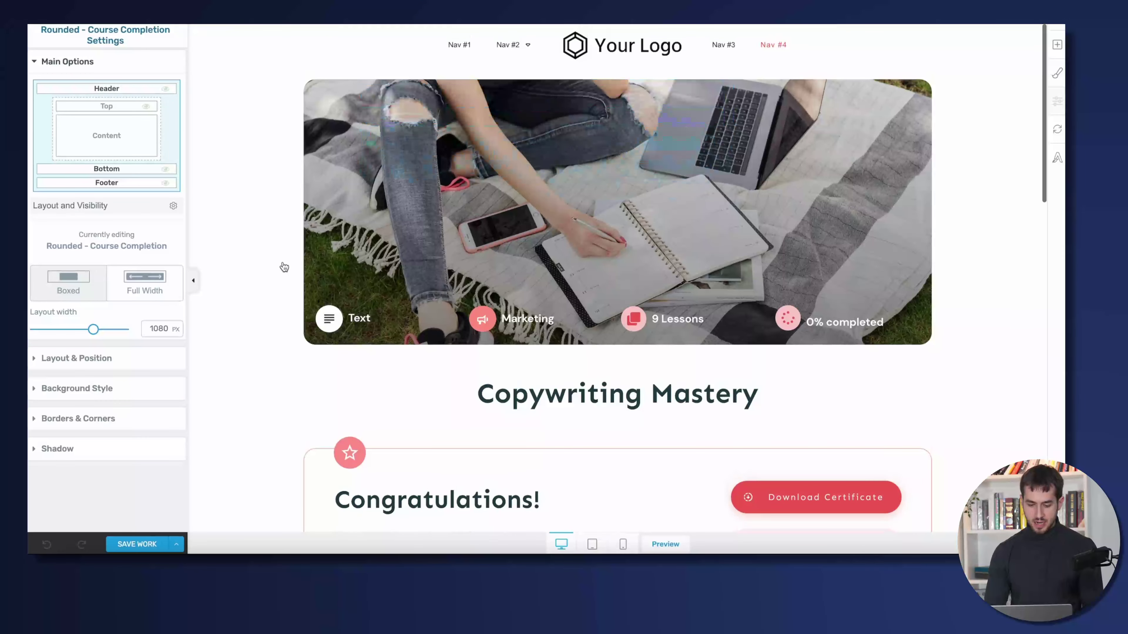
left_click(458, 161)
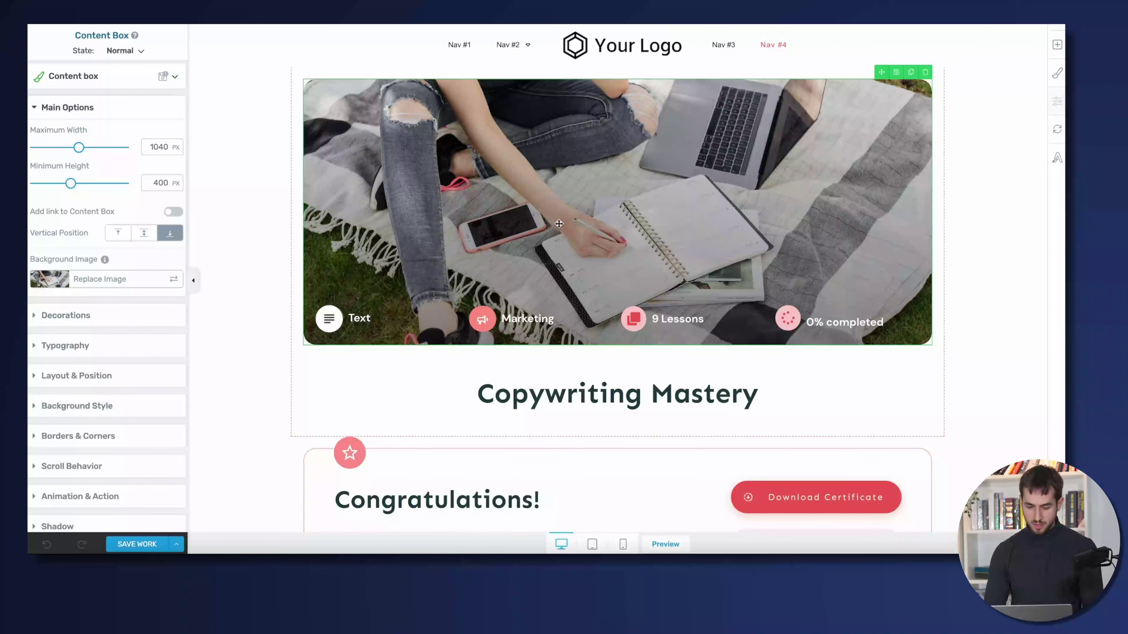
scroll(837, 213, "down", 1)
scroll(889, 111, "up", 1)
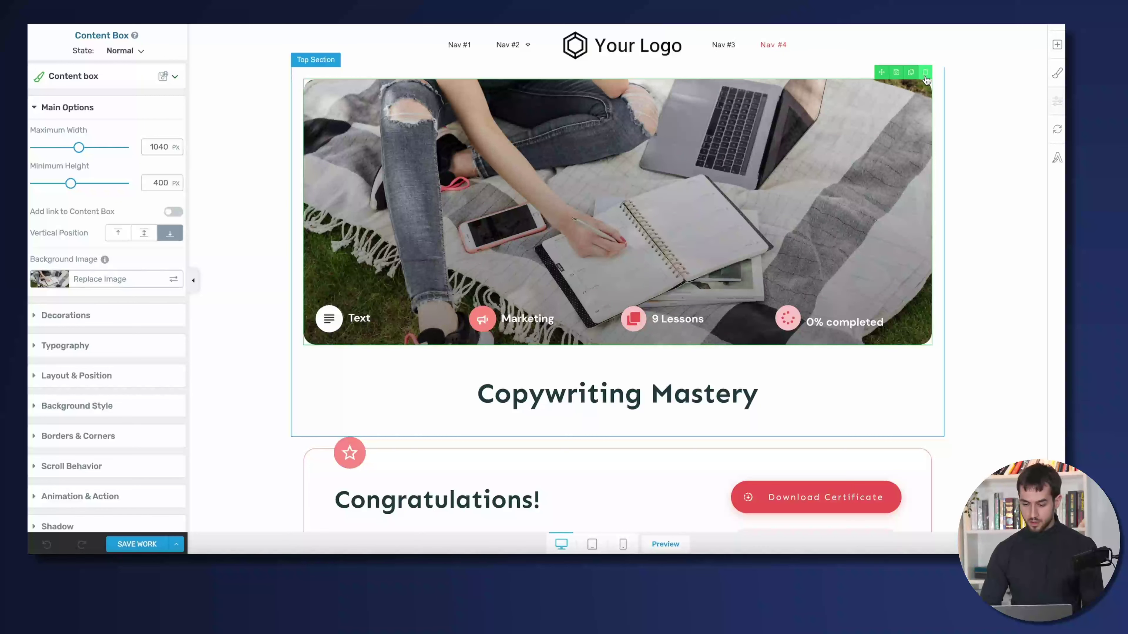
Step: Delete the hero photo box and rewrite the heading as 'Congratulations,' followed by the learner's name
left_click(925, 75)
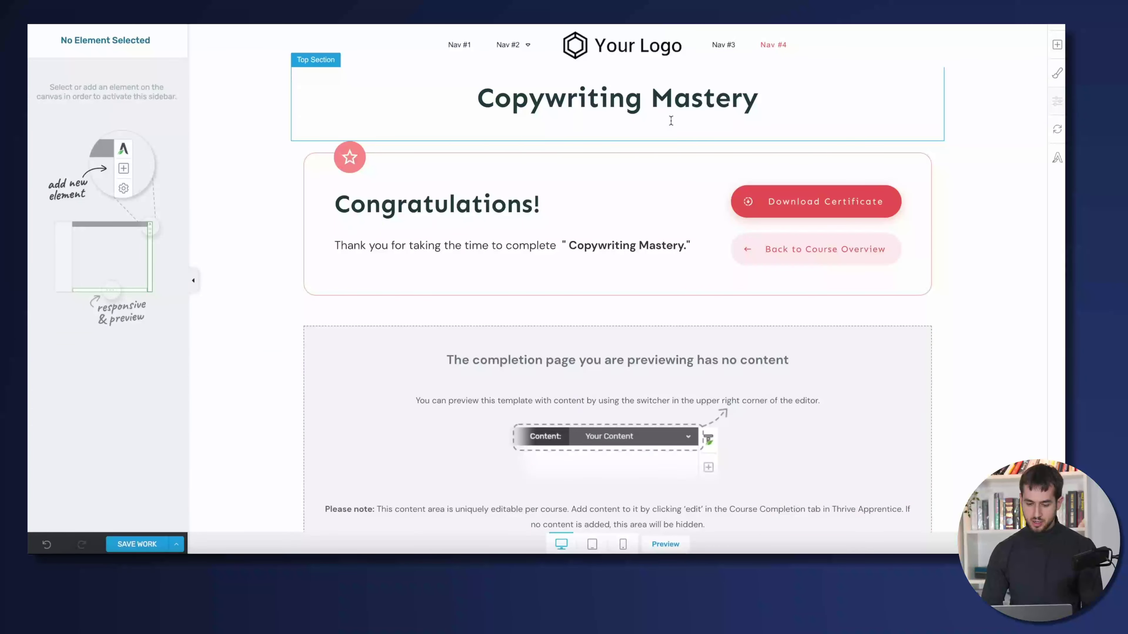
left_click(466, 116)
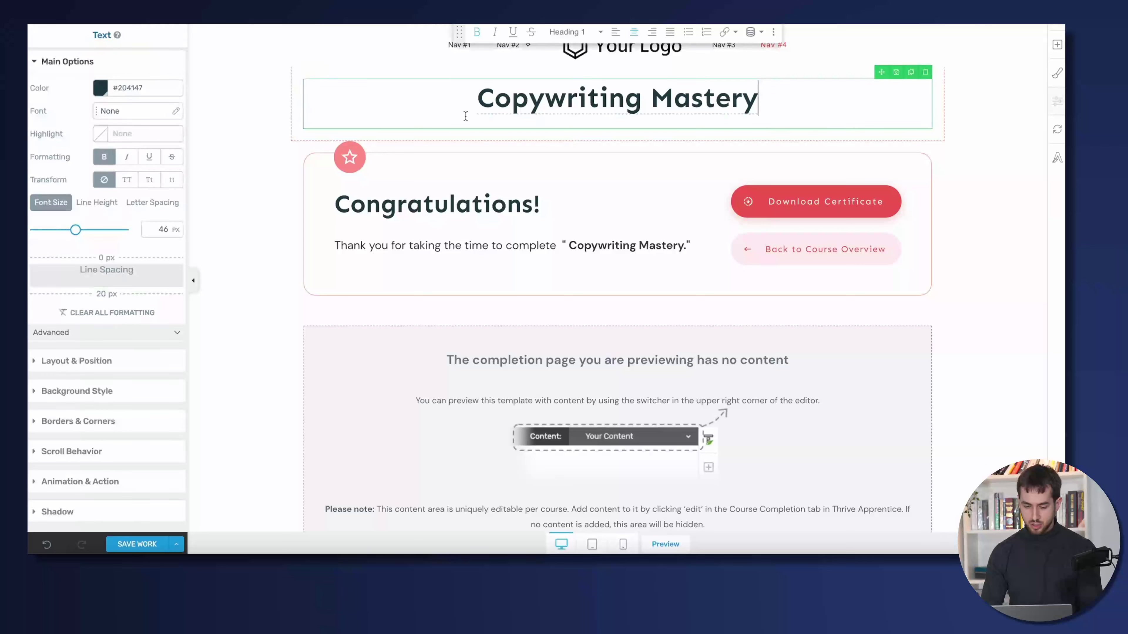
key("ctrl+a")
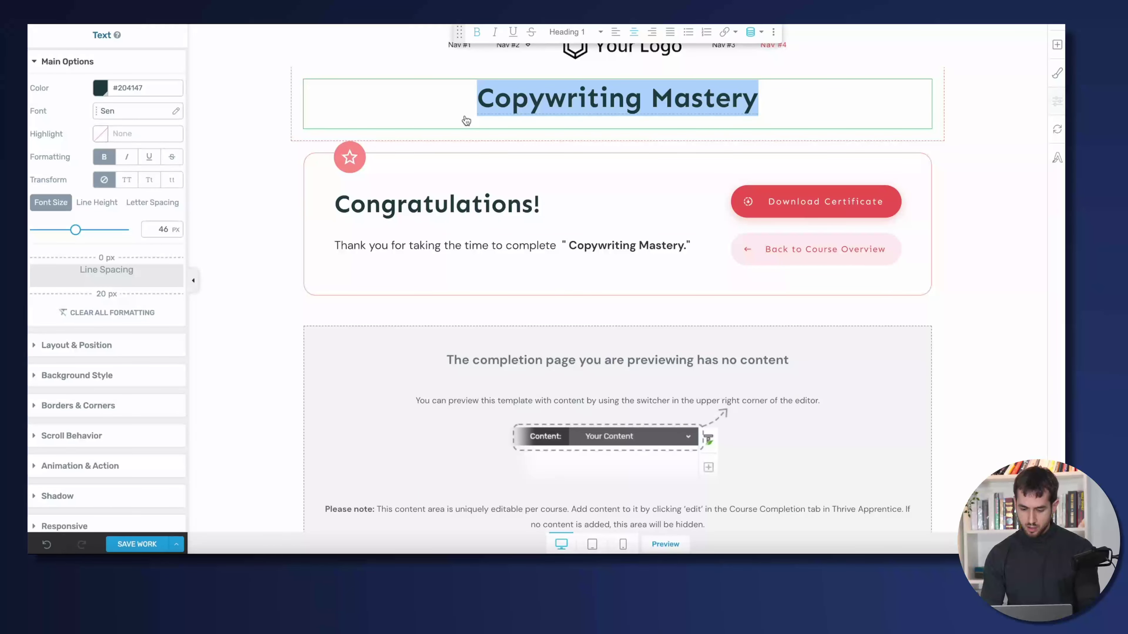
key("BackSpace")
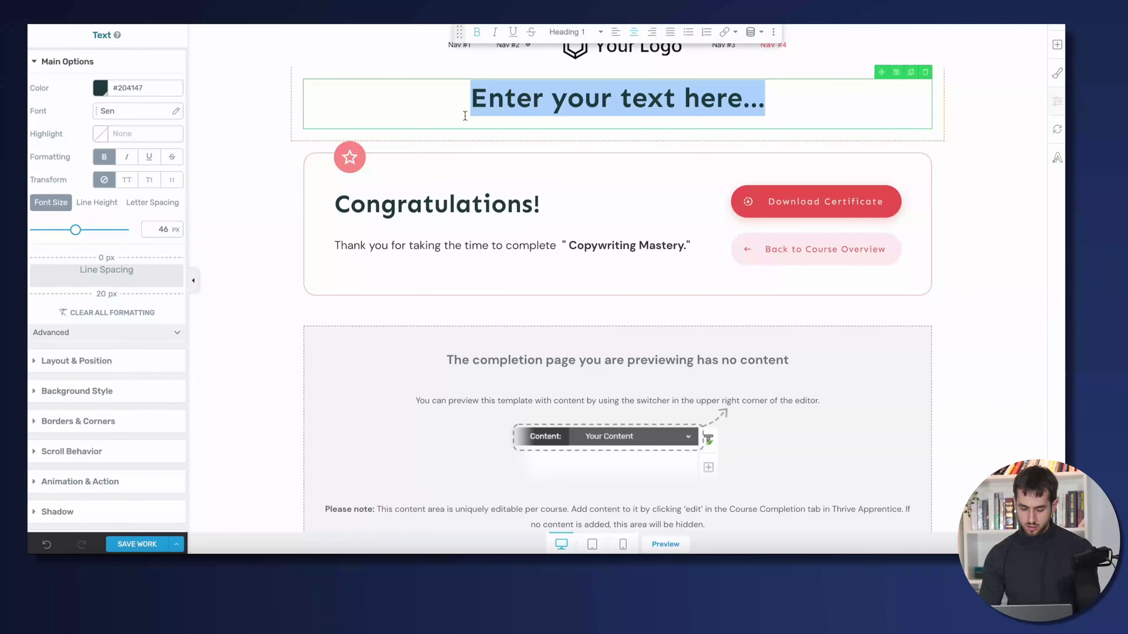
type("Congratulatio")
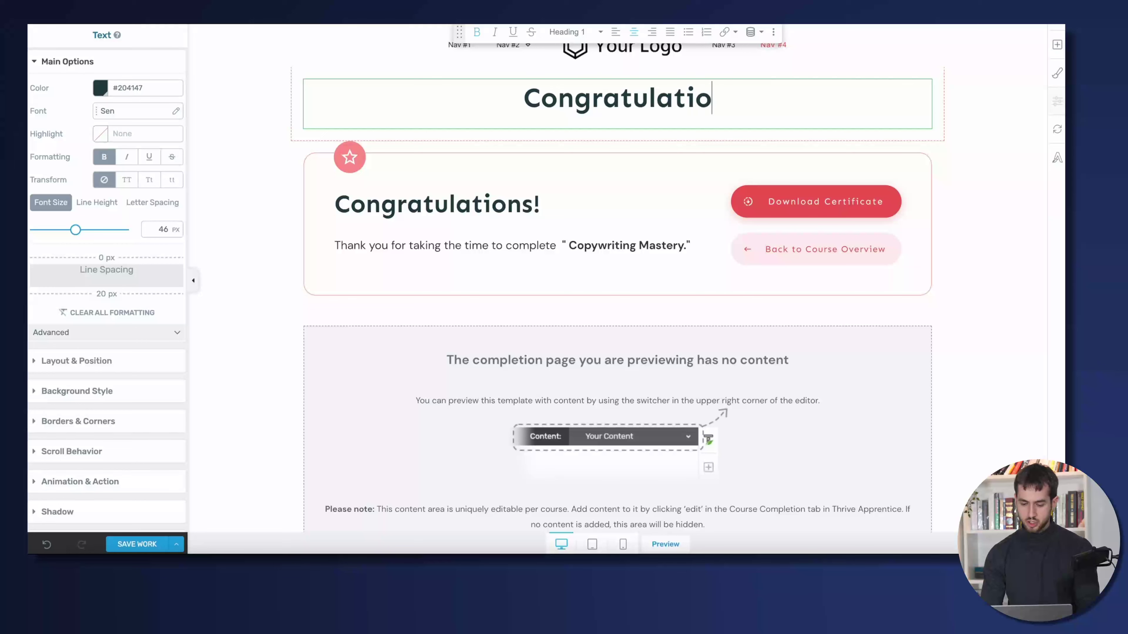
type("ns, T")
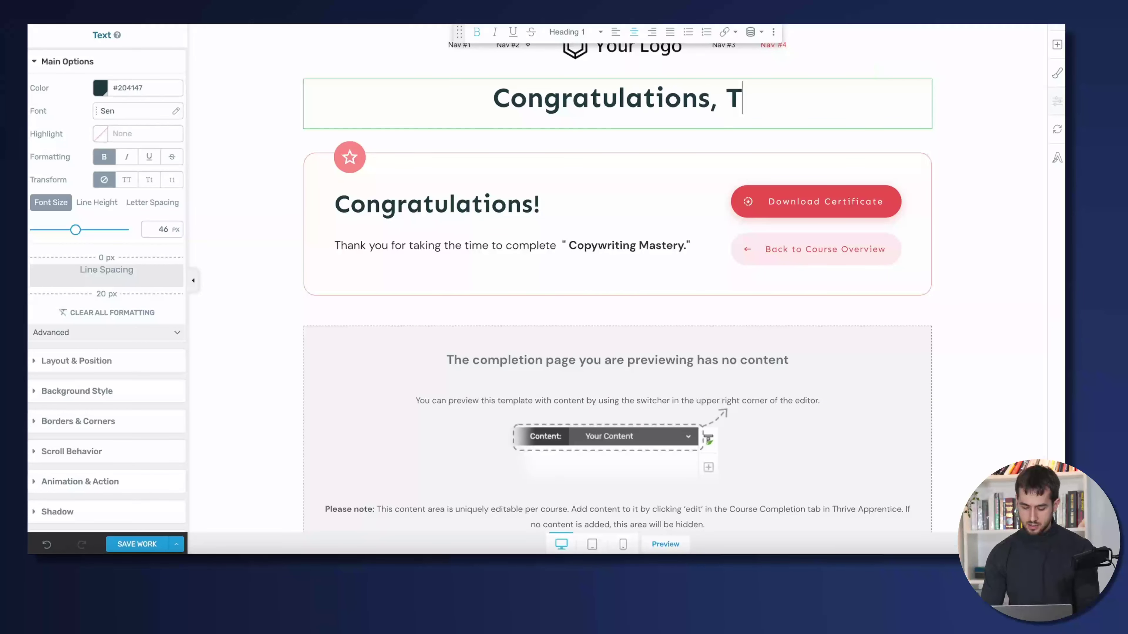
type("ony!")
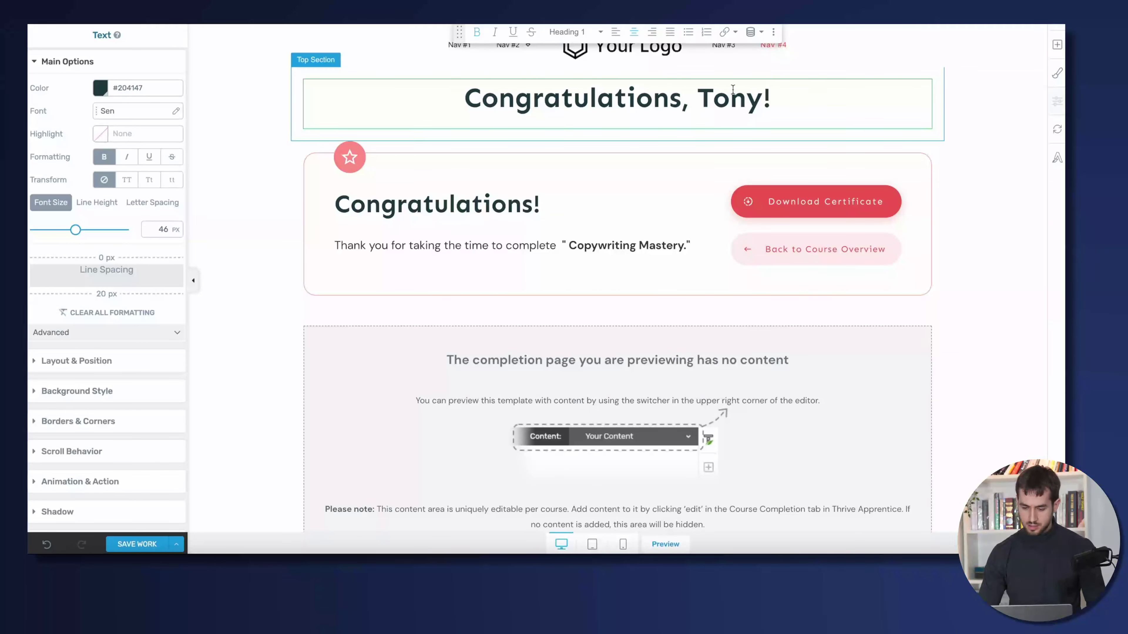
Step: Replace the name with the dynamic User data > Wordpress user first name field
double_click(728, 99)
left_click(751, 31)
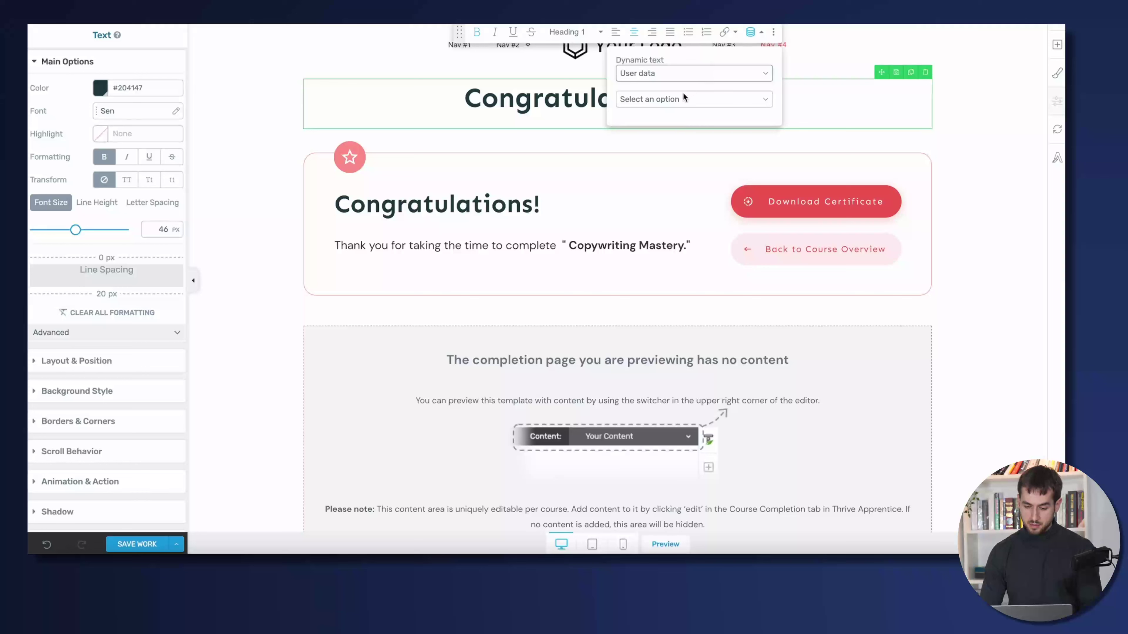
left_click(669, 100)
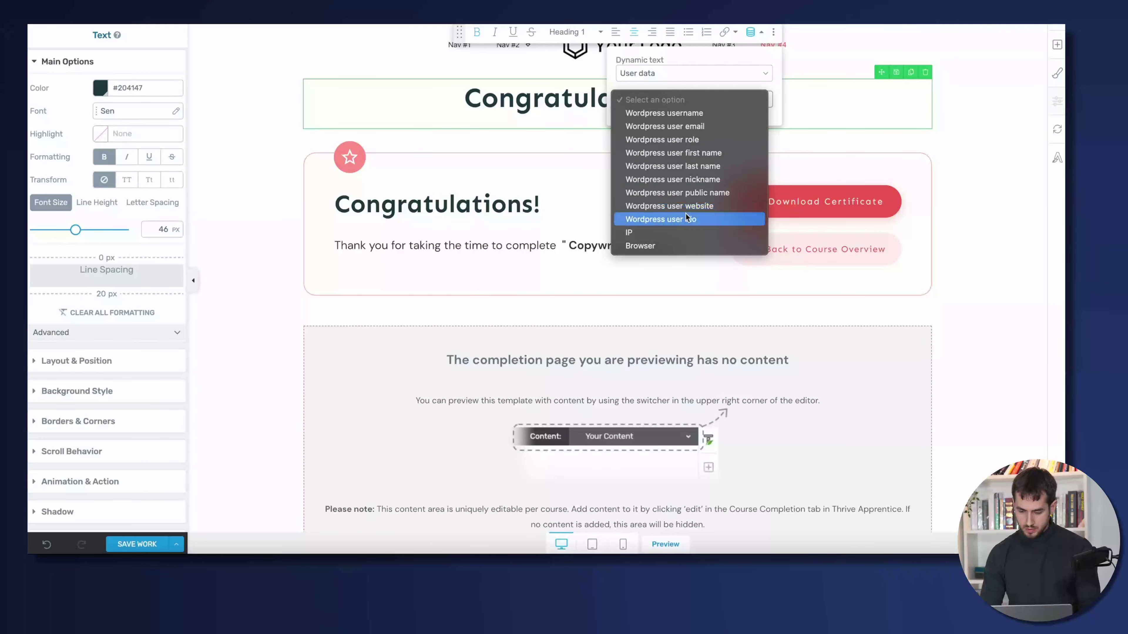
left_click(677, 153)
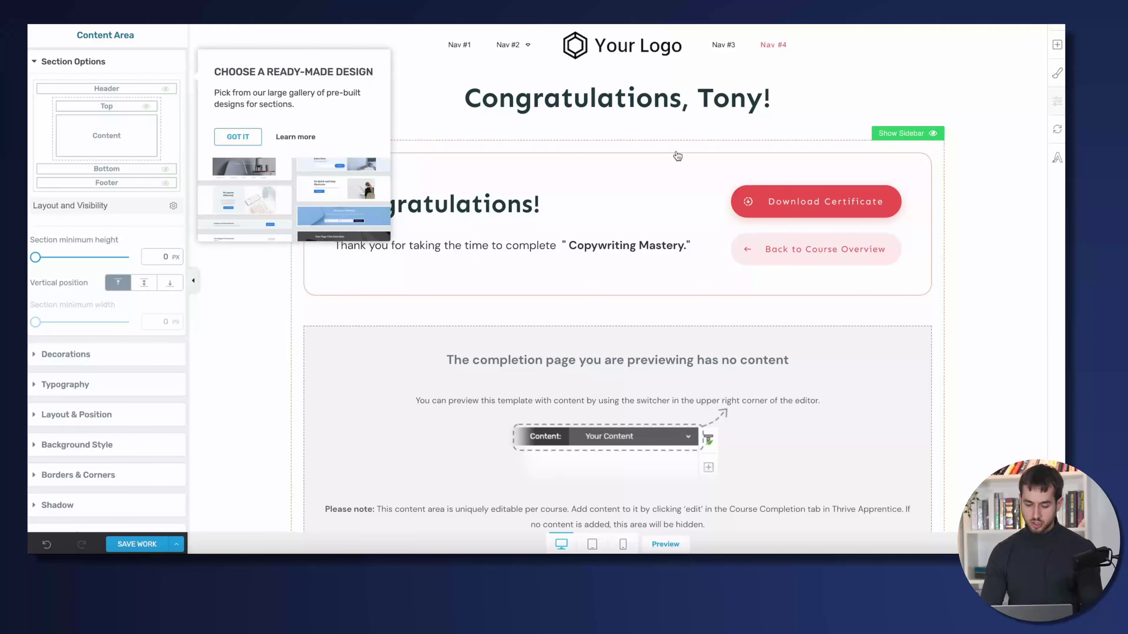
Step: Change the Congratulations! box heading to 'Download your certificate!'
scroll(516, 205, "down", 1)
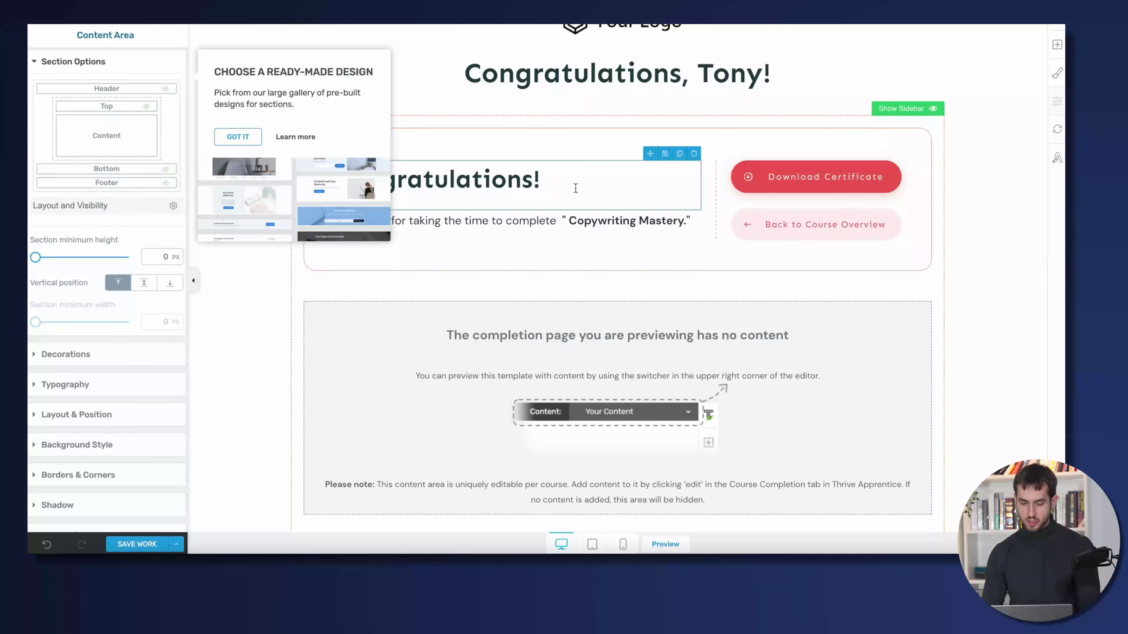
left_click(563, 148)
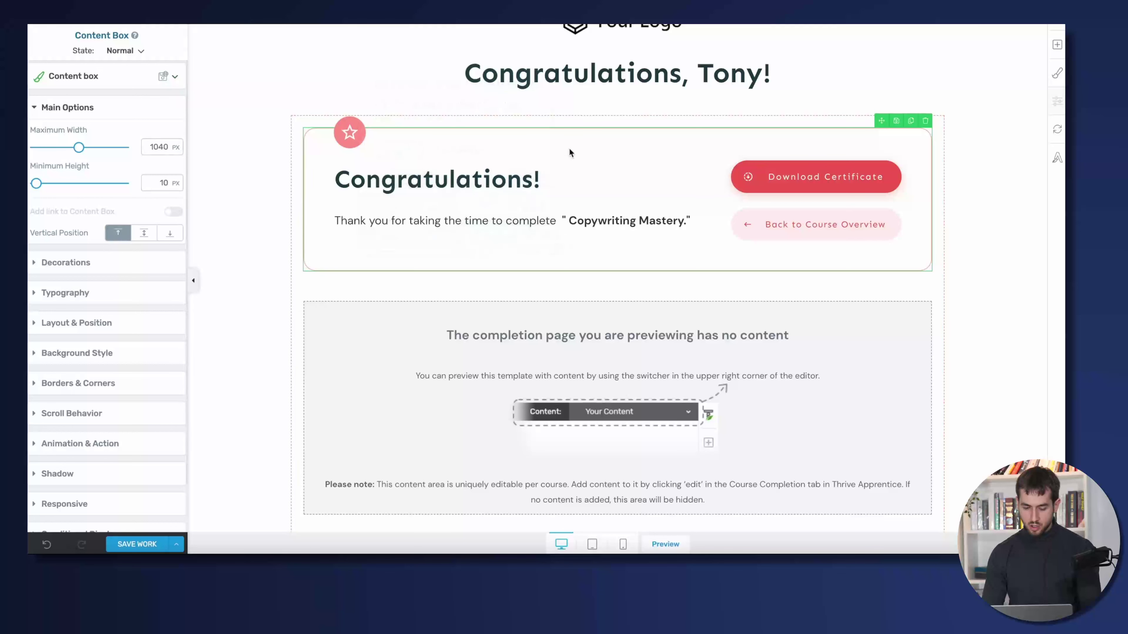
double_click(407, 178)
triple_click(407, 178)
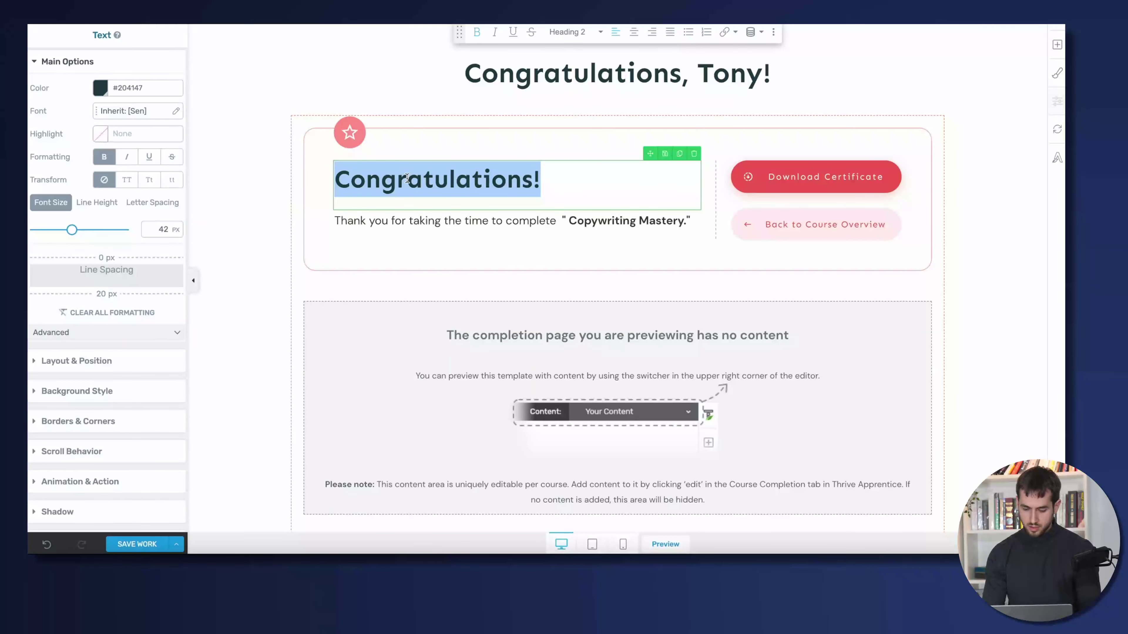
type("Download your certificate!")
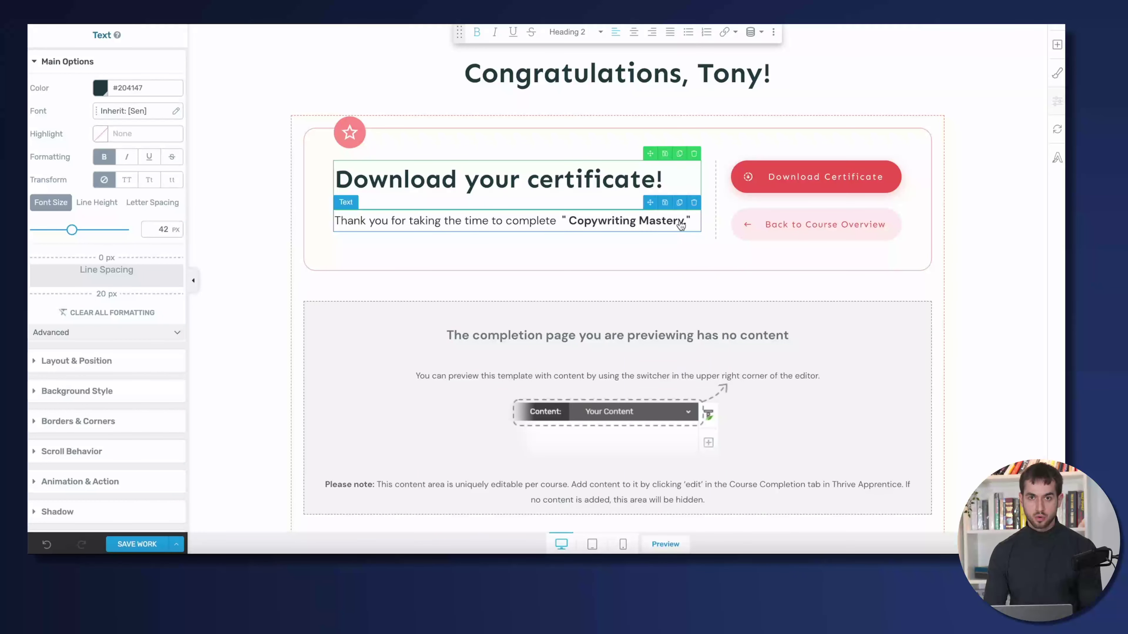
left_click(777, 188)
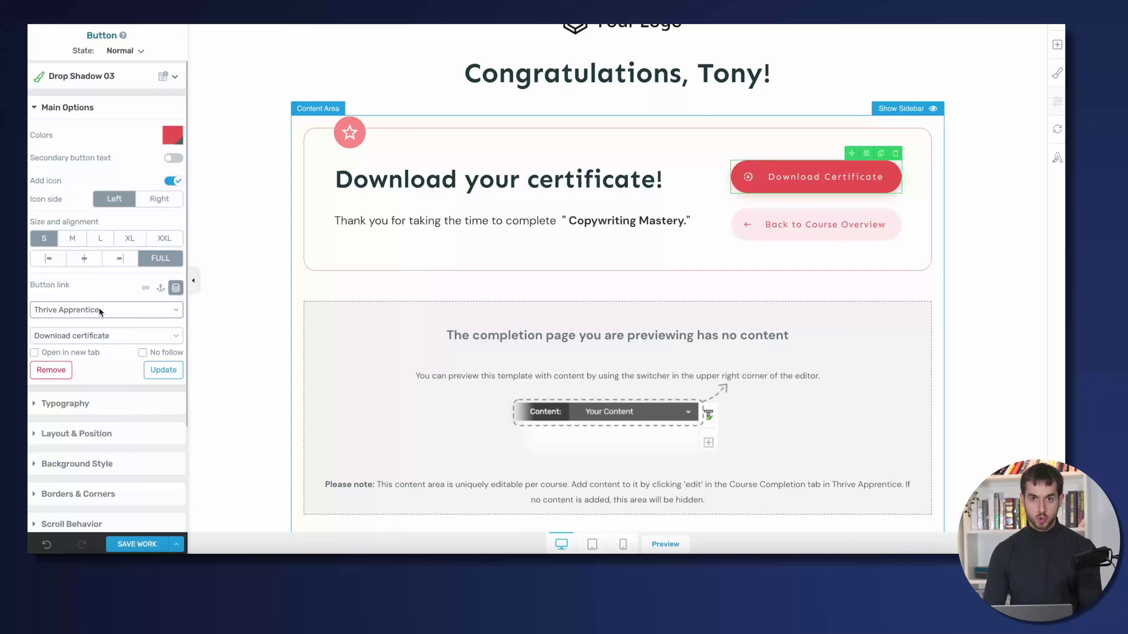
Step: Set the button's dynamic link source to Thrive Apprentice
left_click(118, 310)
left_click(120, 310)
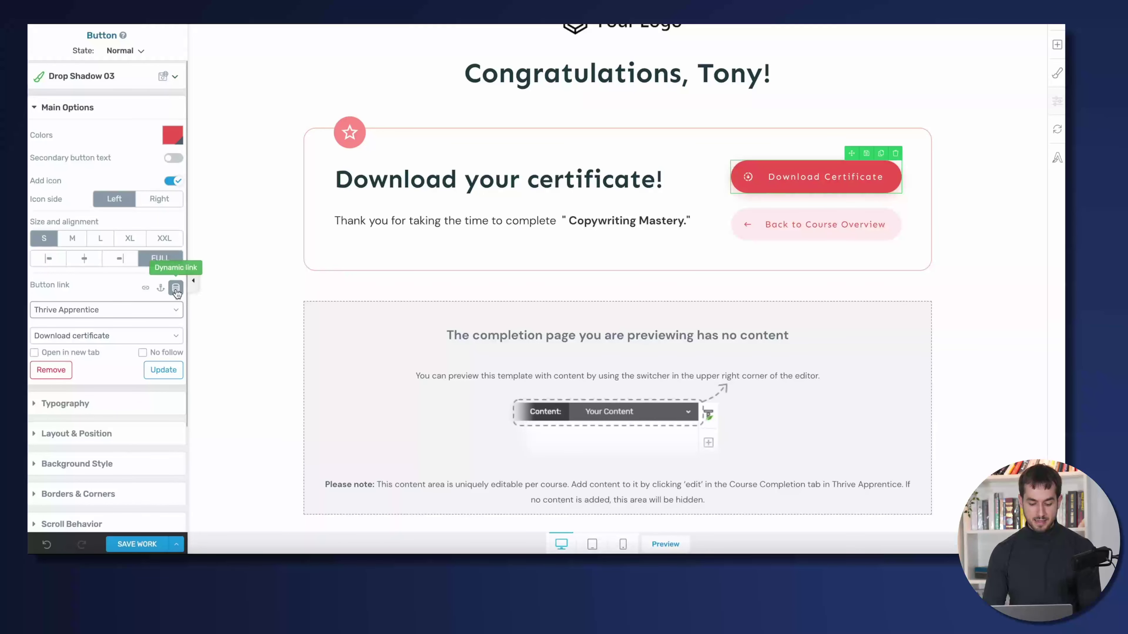
left_click(125, 311)
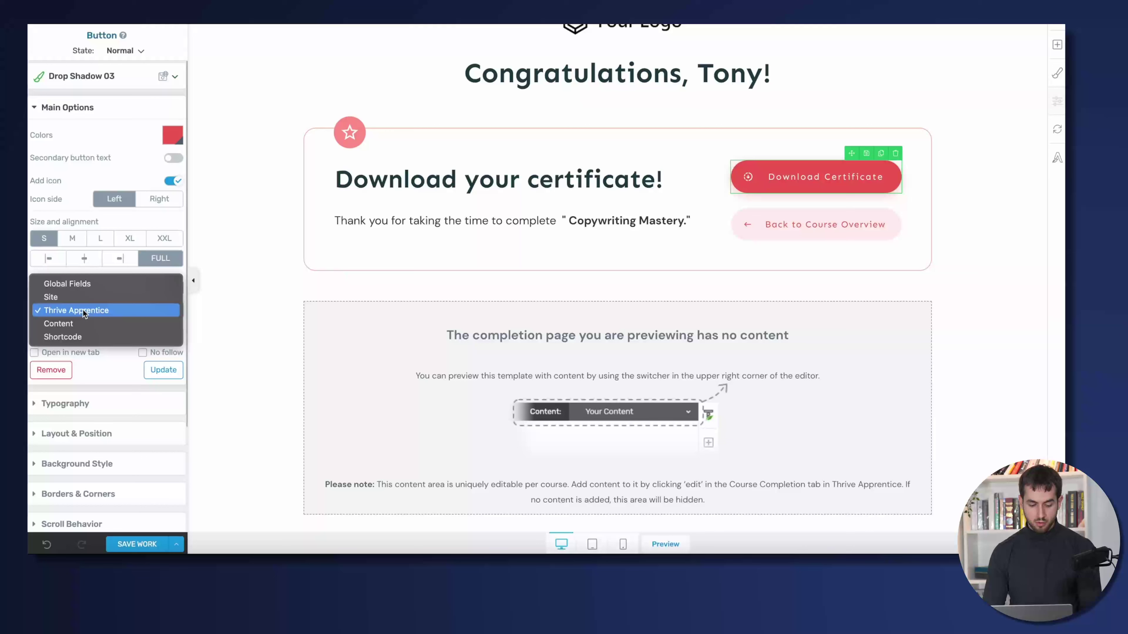
left_click(84, 311)
Step: Link the button to Download certificate, then save the page and preview it
left_click(117, 330)
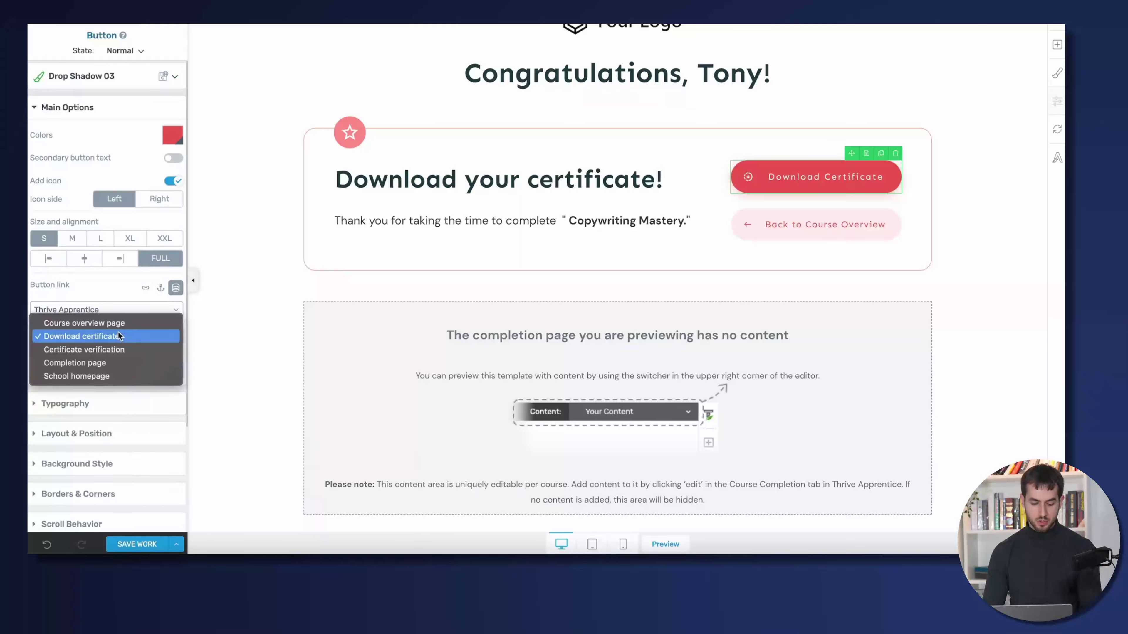
left_click(117, 336)
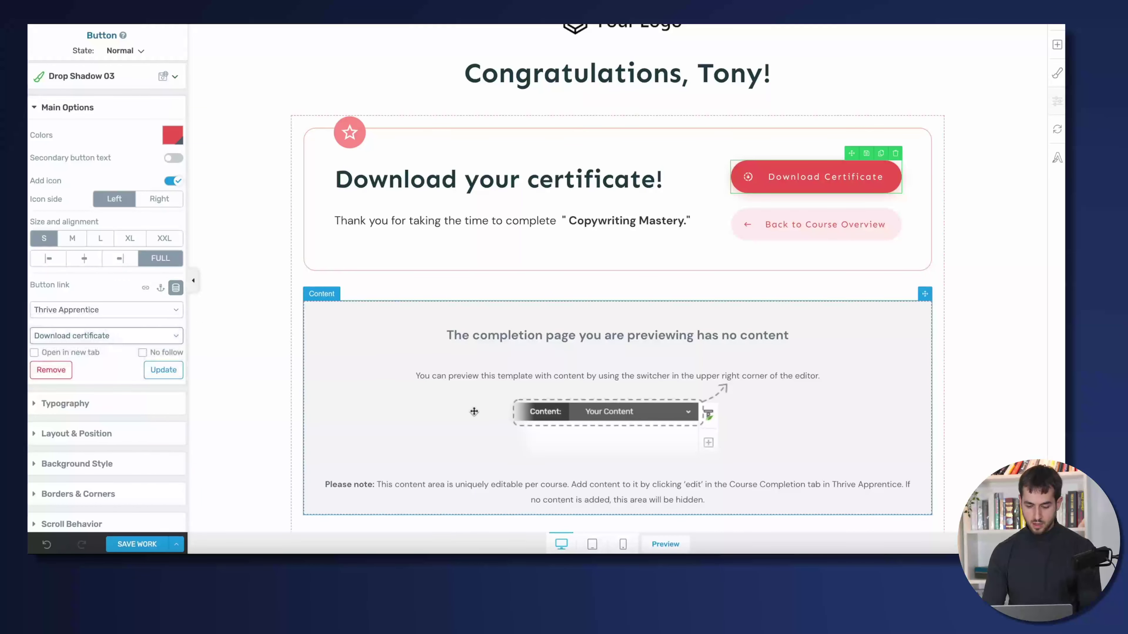
left_click(137, 544)
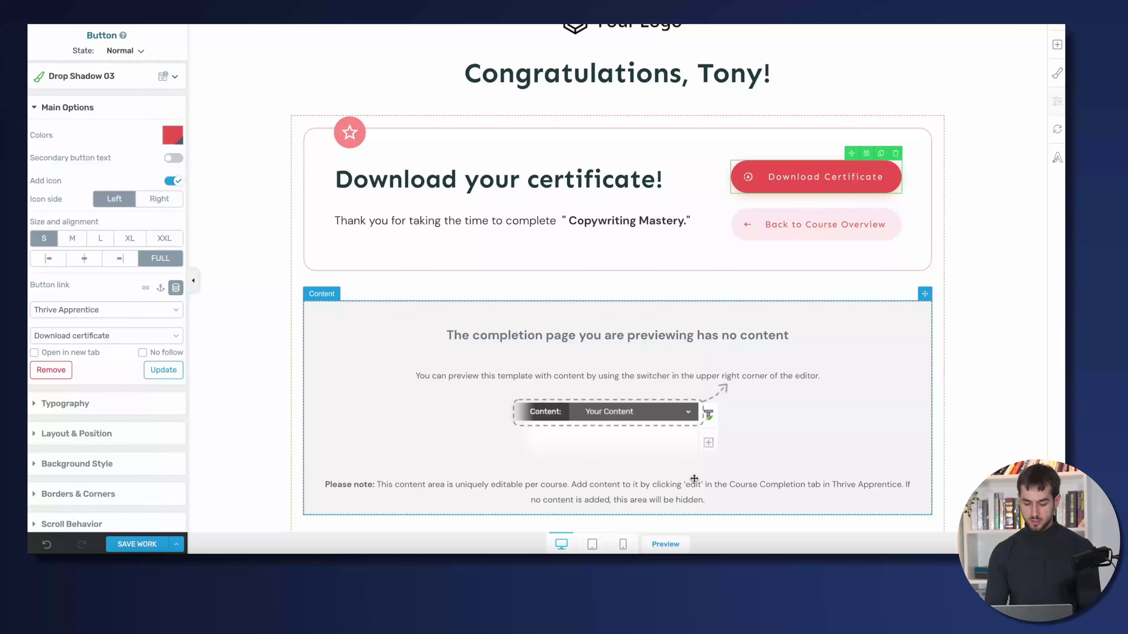
left_click(665, 544)
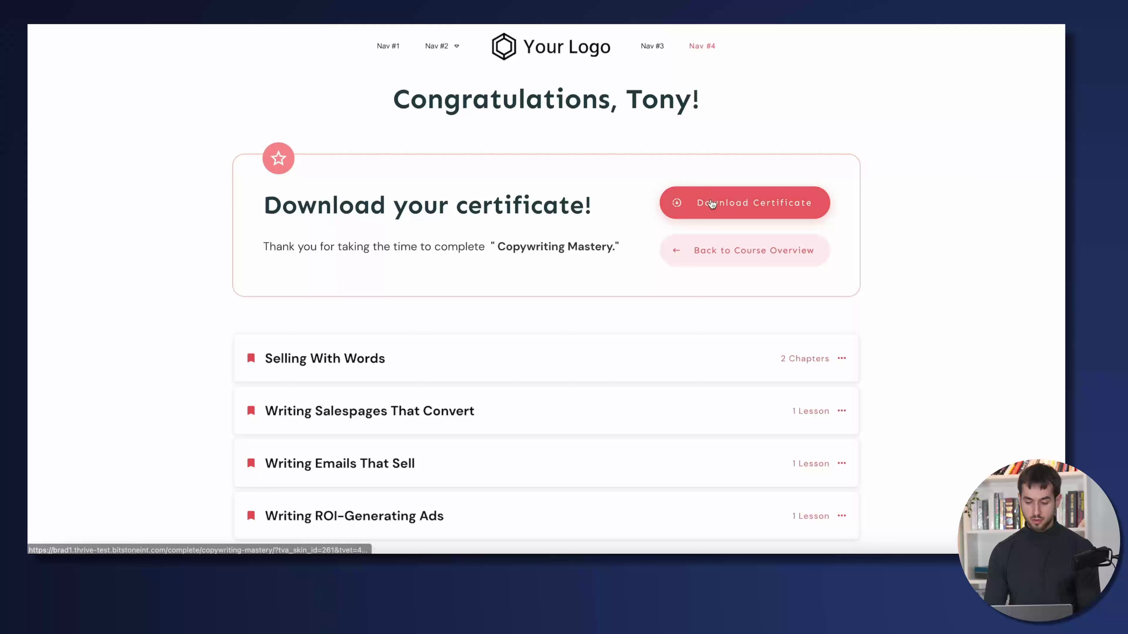
Step: Download the certificate from the previewed completion page and open the downloaded PDF
left_click(750, 198)
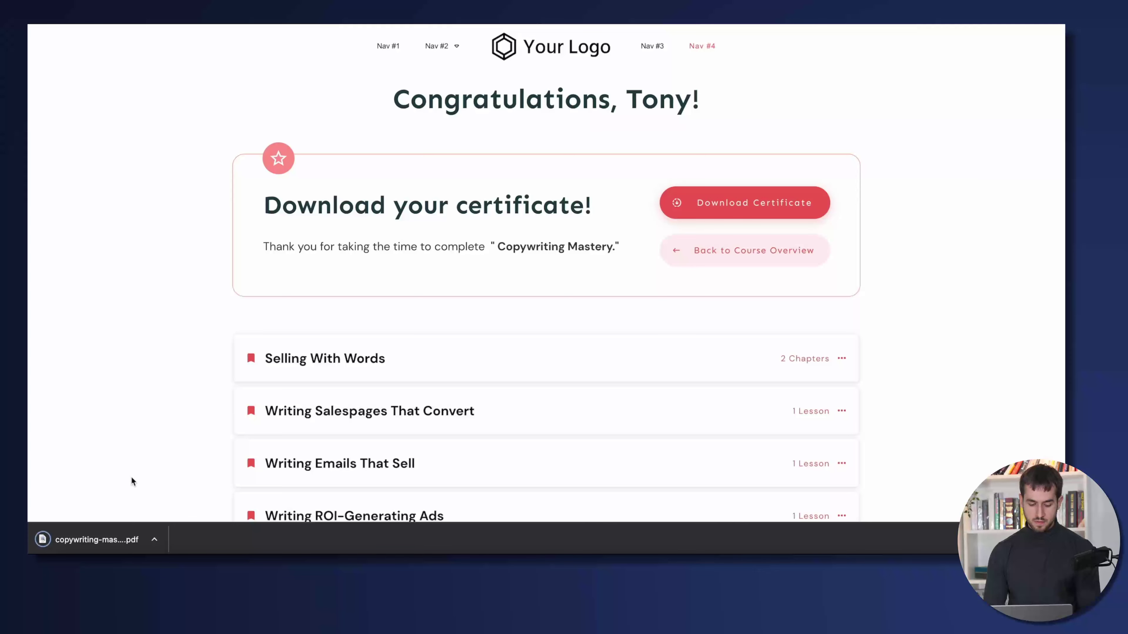
left_click(107, 542)
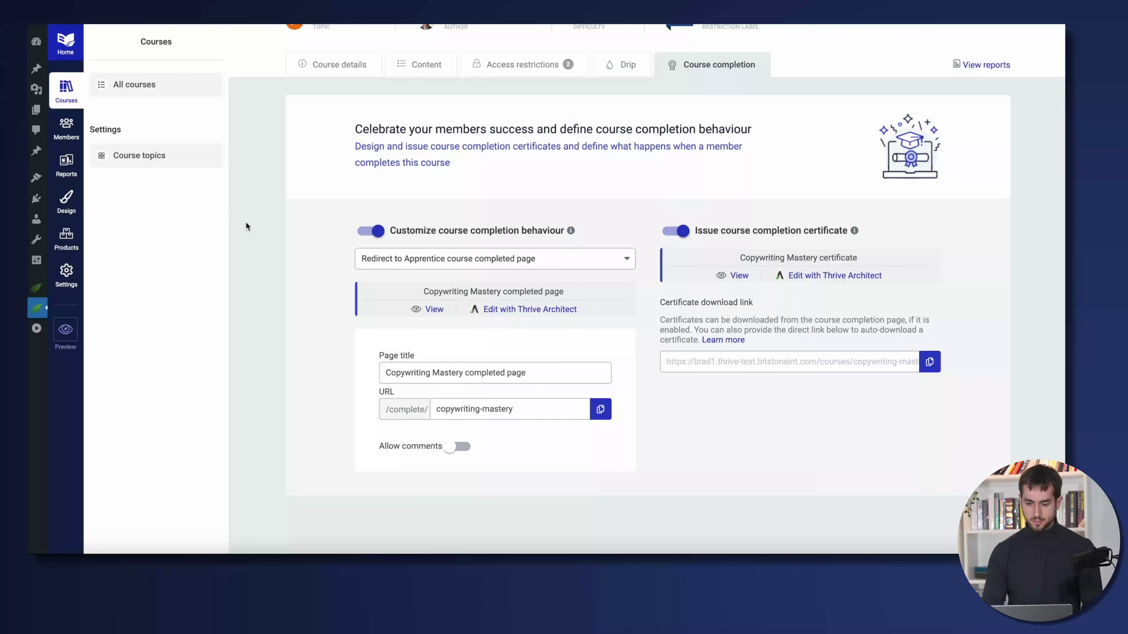
Step: Go to Settings in the Apprentice sidebar to reach certificate verification
scroll(388, 181, "up", 3)
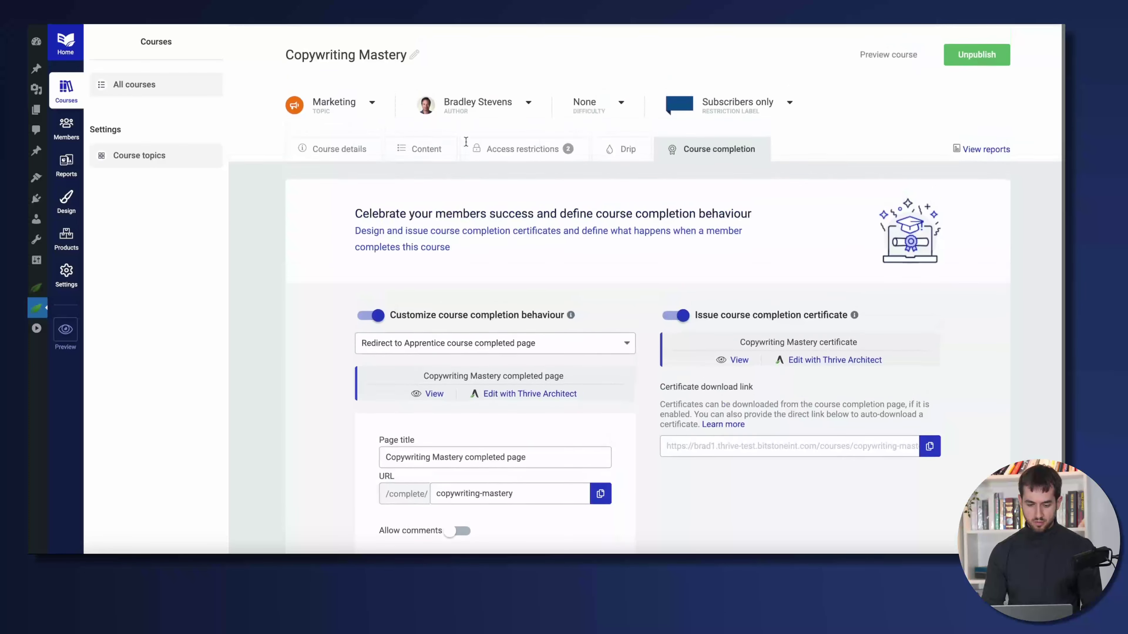
left_click(72, 277)
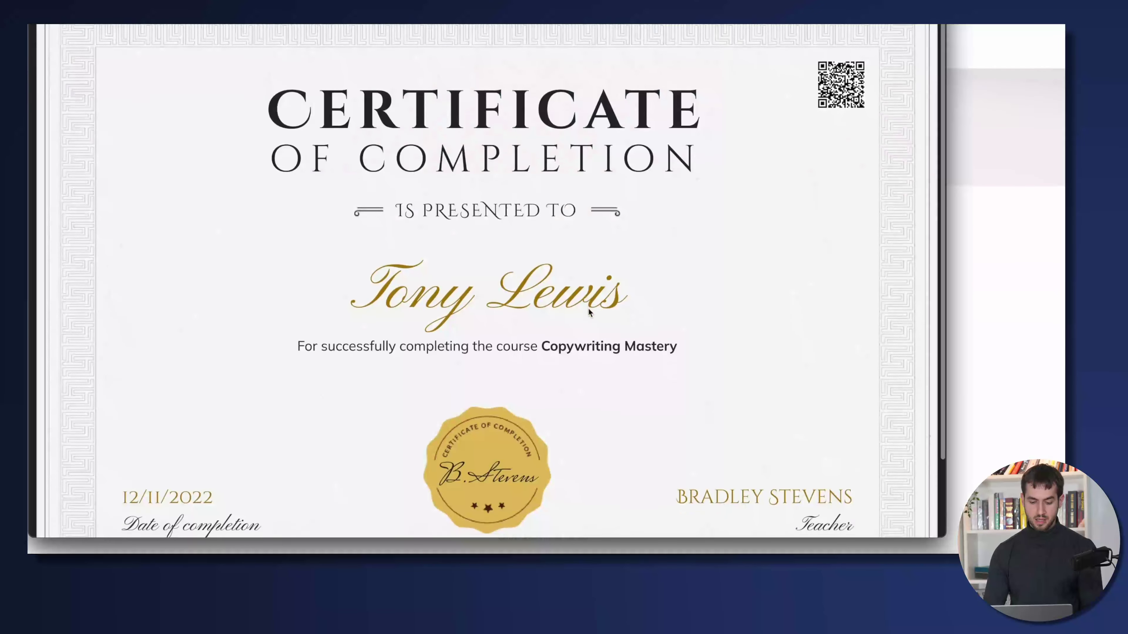
Step: Scroll the Copywriting Mastery certificate PDF down to its certificate number, then close the viewer
scroll(589, 312, "down", 3)
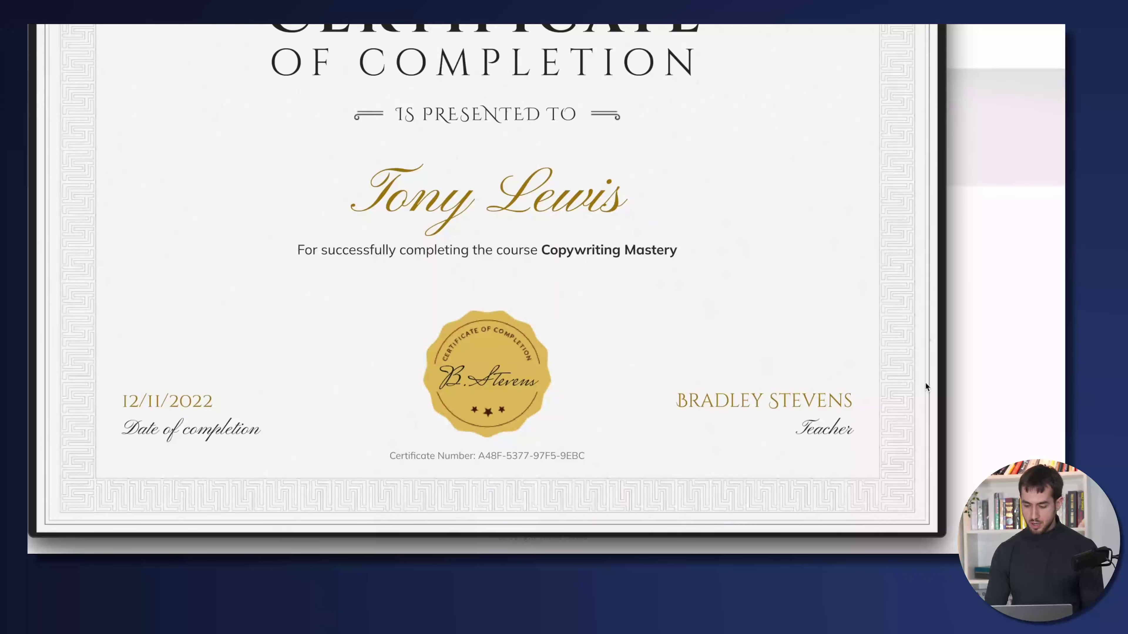
key("Escape")
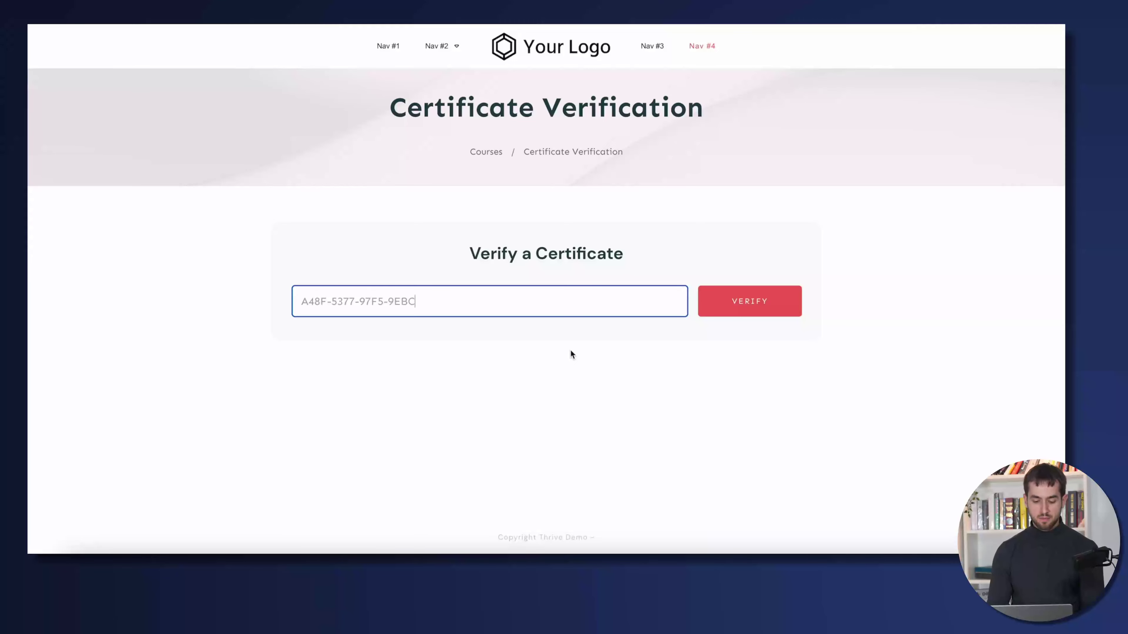
Step: Verify the entered certificate number to get the Certificate Report
left_click(767, 312)
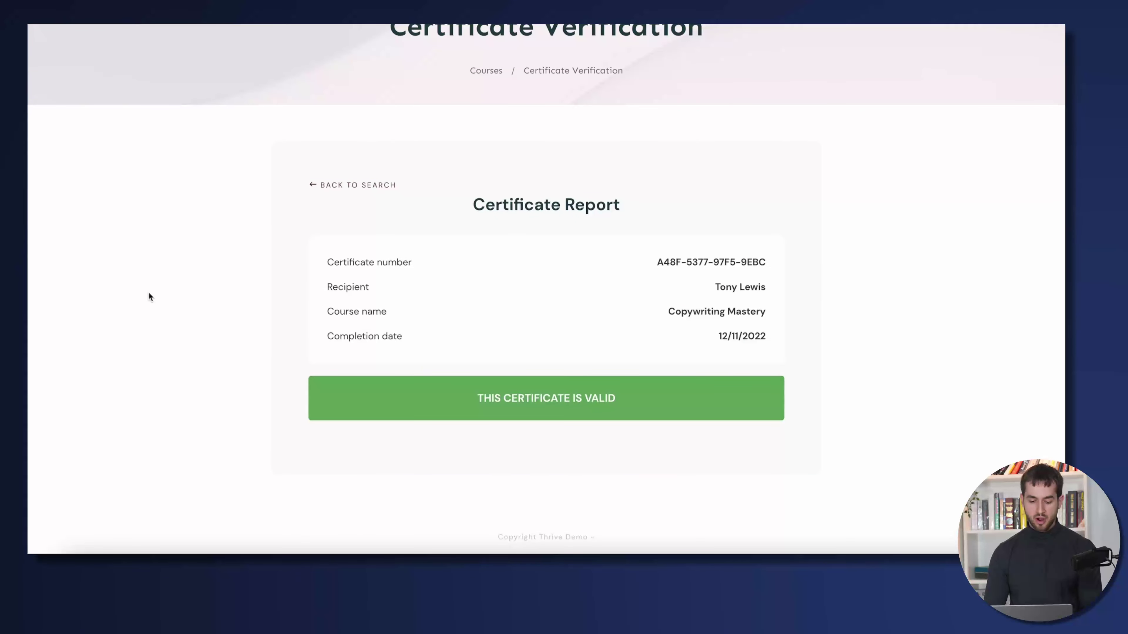